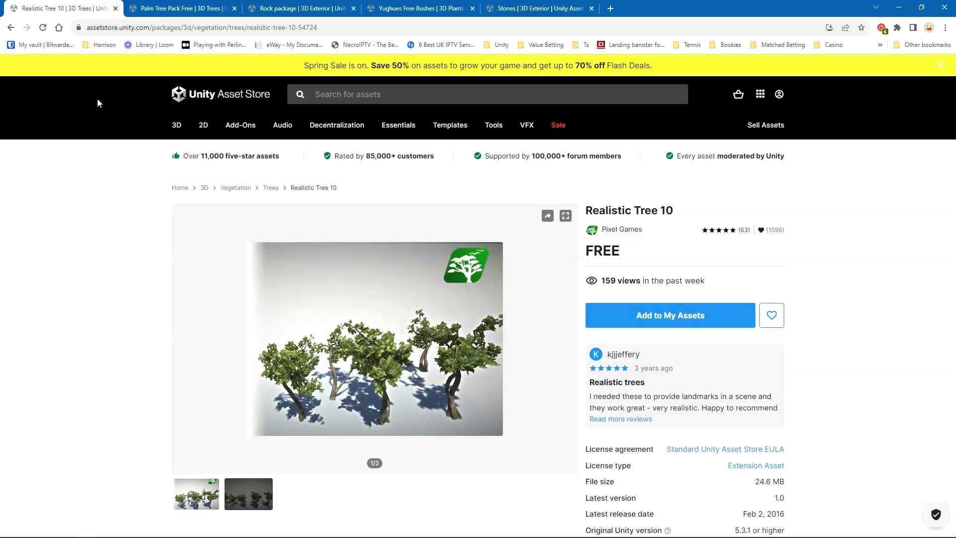
# Step: Review the Asset Store pages for Palm Tree Pack Free, Rock package, Yughues Free Bushes and Stones
pyautogui.click(166, 12)
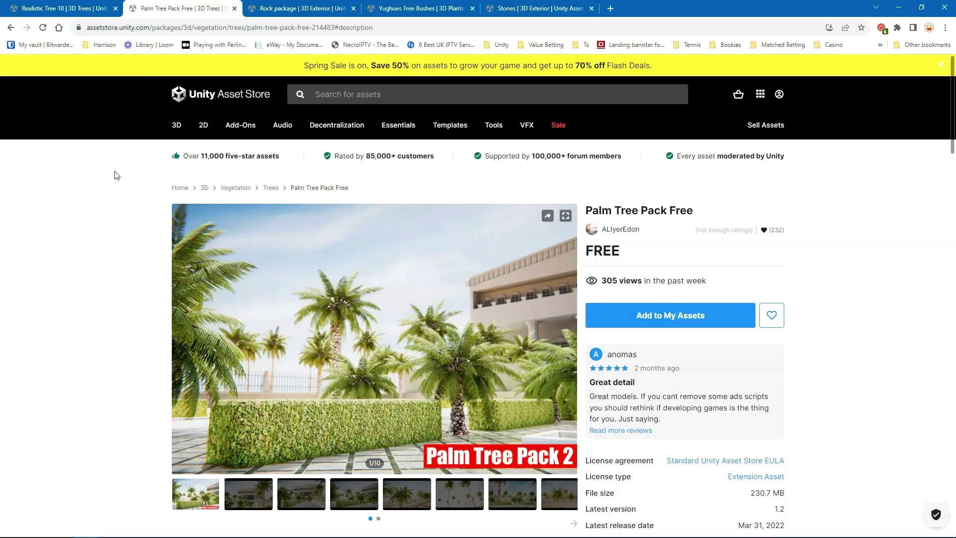
pyautogui.click(302, 12)
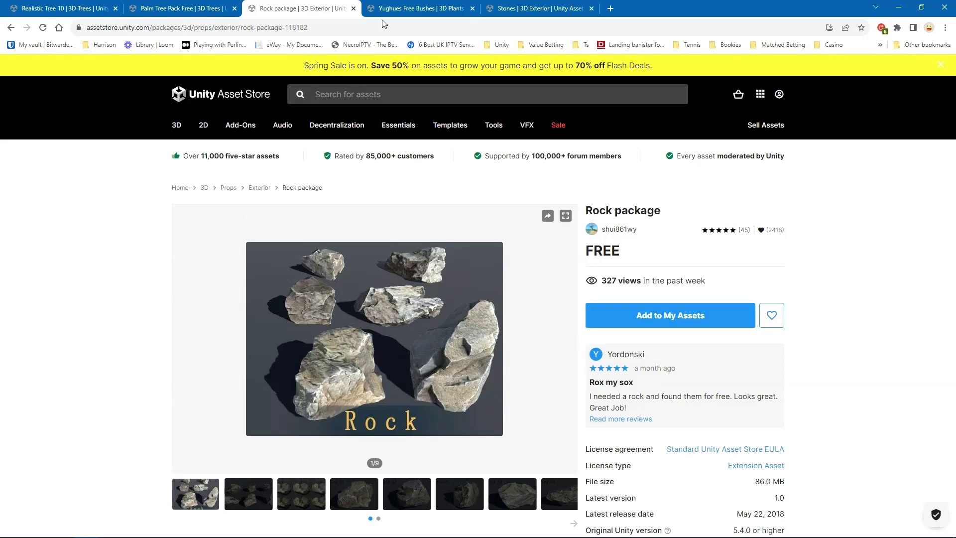
pyautogui.click(408, 12)
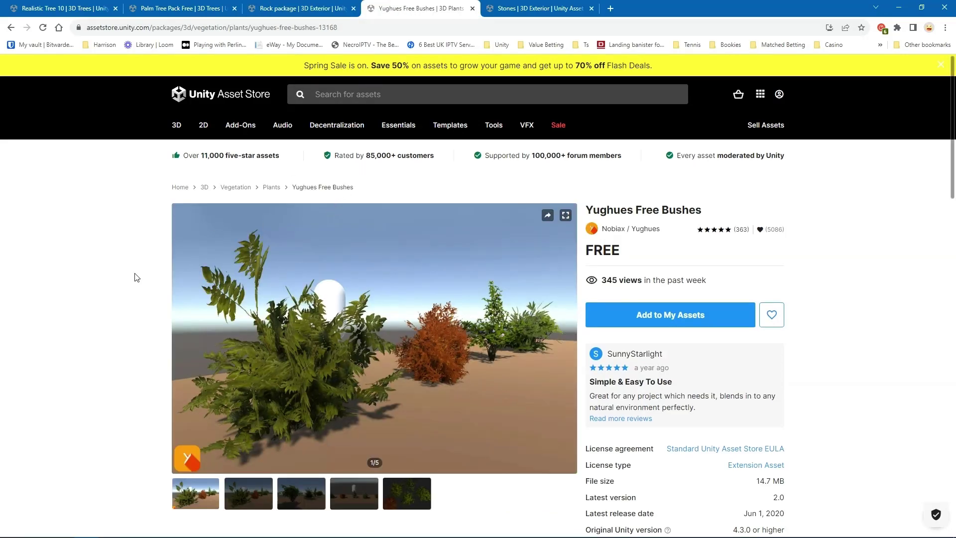
pyautogui.click(548, 10)
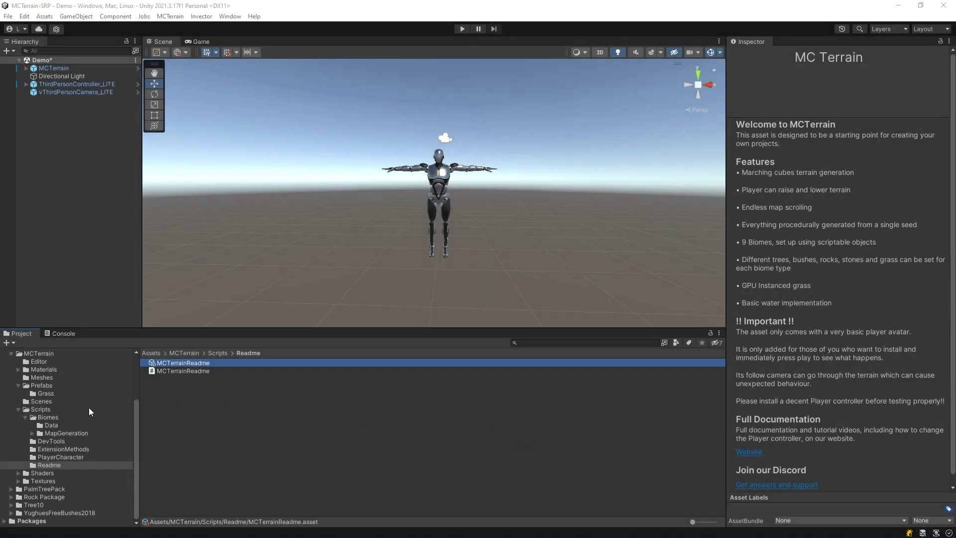
# Step: Open Hot_Mid_Data from MCTerrain's Biomes Data folder in Unity and review its terrain, grass, tree, bush, rock and stone settings
pyautogui.click(55, 425)
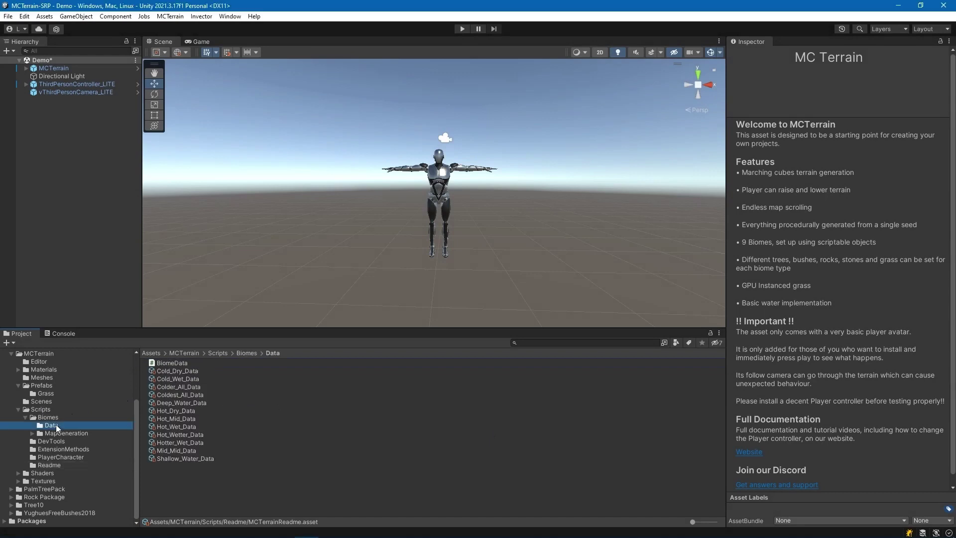
pyautogui.click(187, 418)
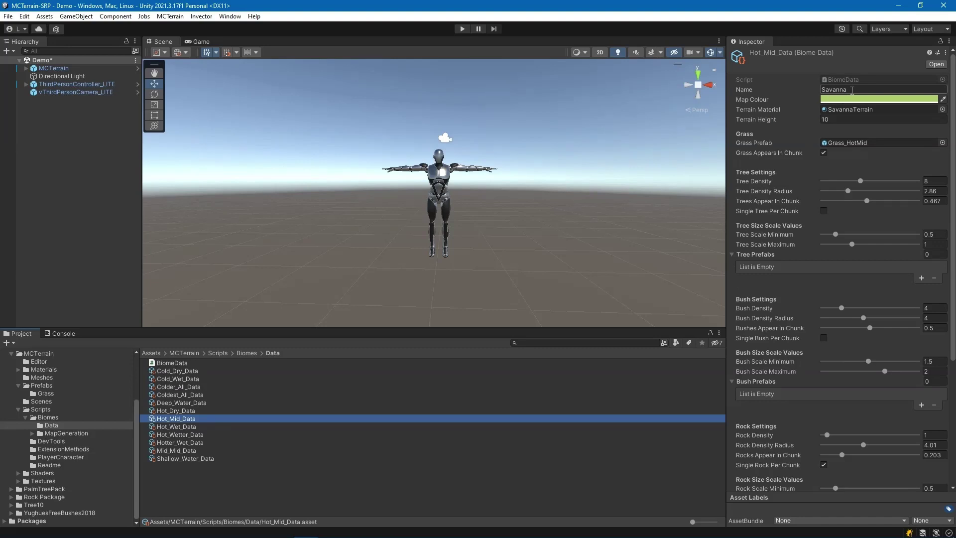
pyautogui.press('Return')
pyautogui.click(851, 89)
pyautogui.click(850, 100)
pyautogui.scroll(-7, 781, 449)
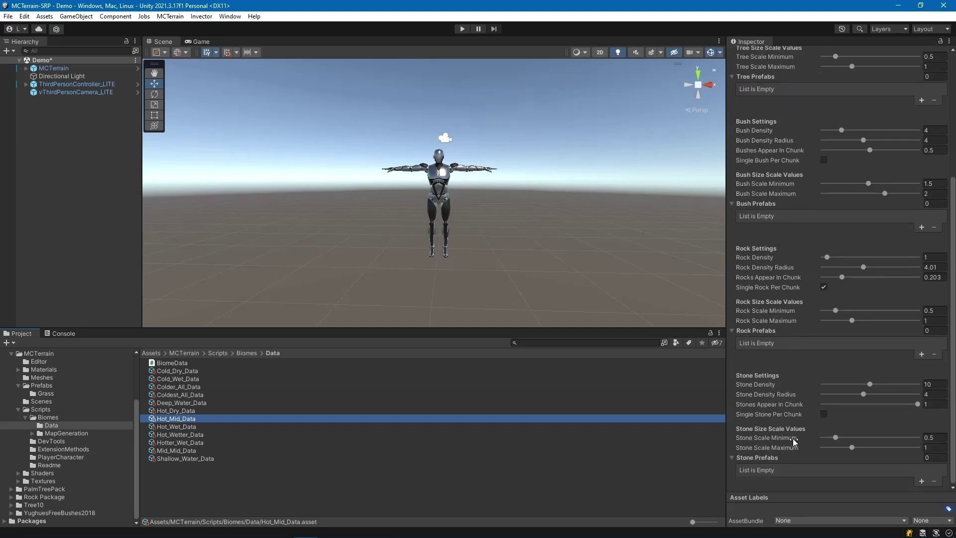
pyautogui.scroll(7, 829, 433)
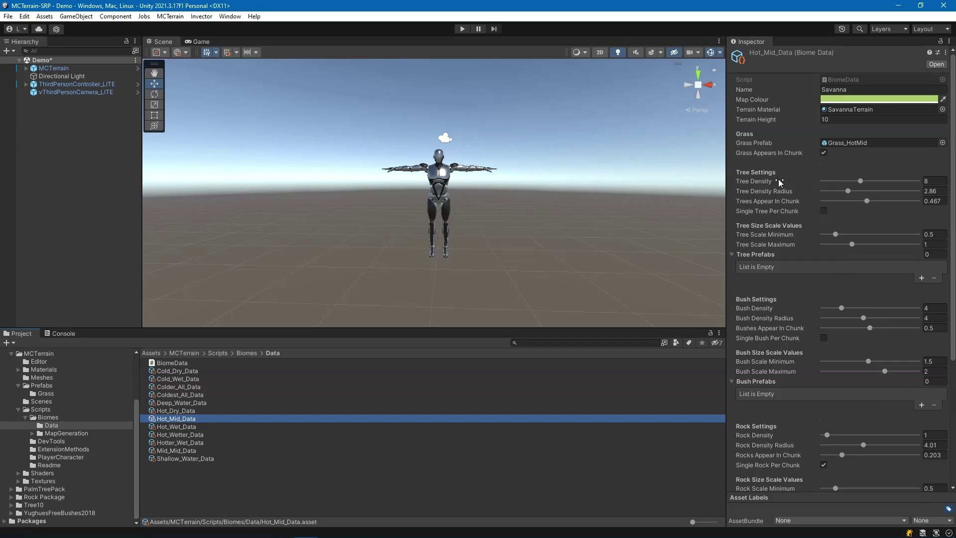
pyautogui.moveTo(766, 180)
pyautogui.moveTo(803, 194)
# Step: Show the Tree10 folder's contents and add three empty elements to the Savanna biome's Tree Prefabs list
pyautogui.click(11, 506)
pyautogui.scroll(-3, 118, 474)
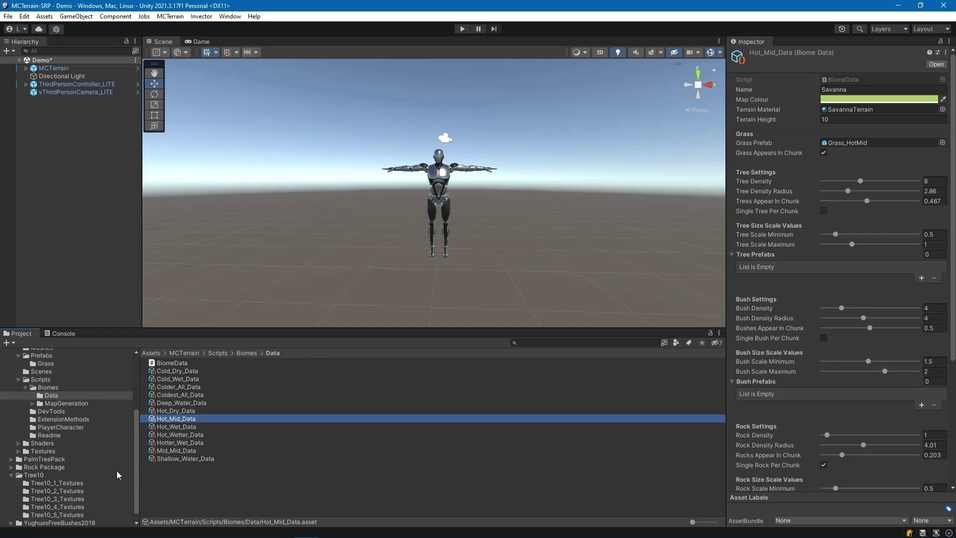
pyautogui.click(31, 466)
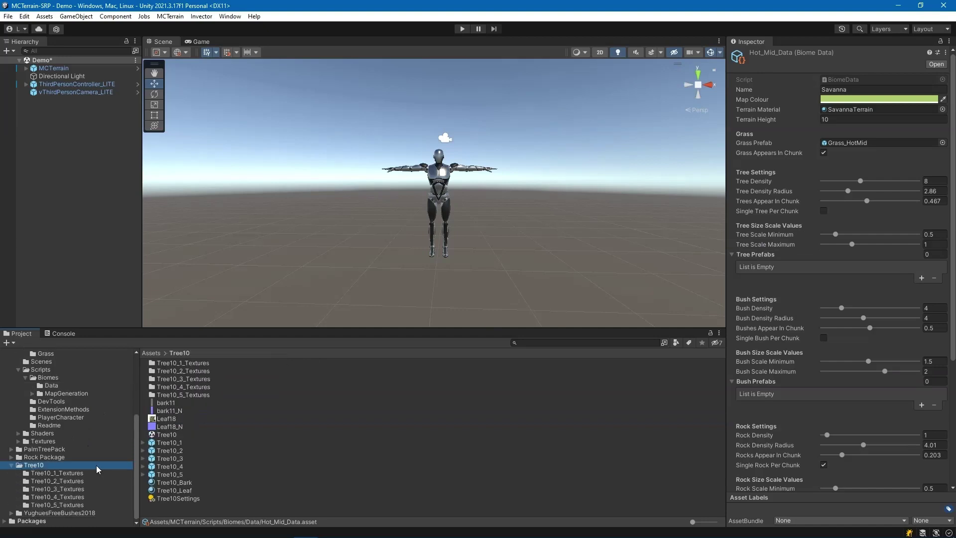
pyautogui.click(921, 277)
pyautogui.click(922, 276)
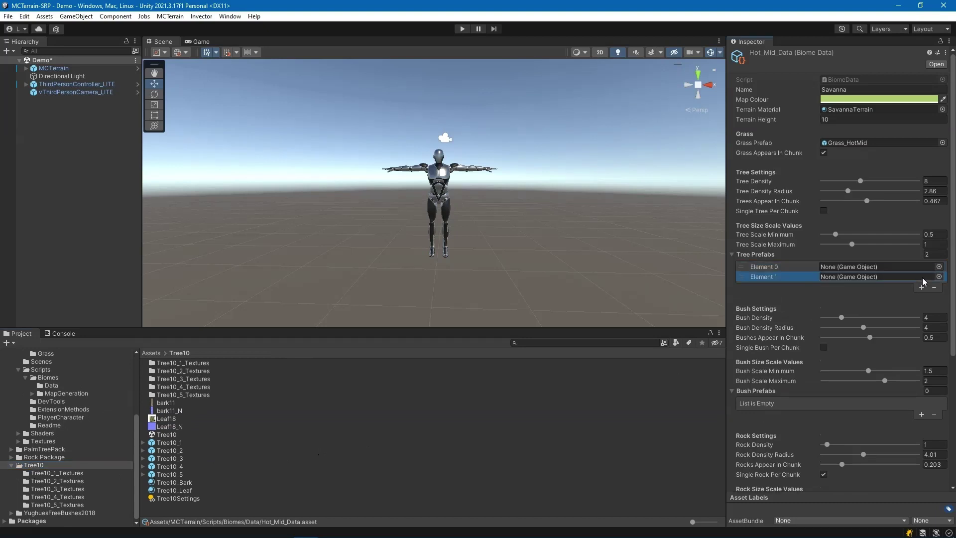
pyautogui.click(922, 286)
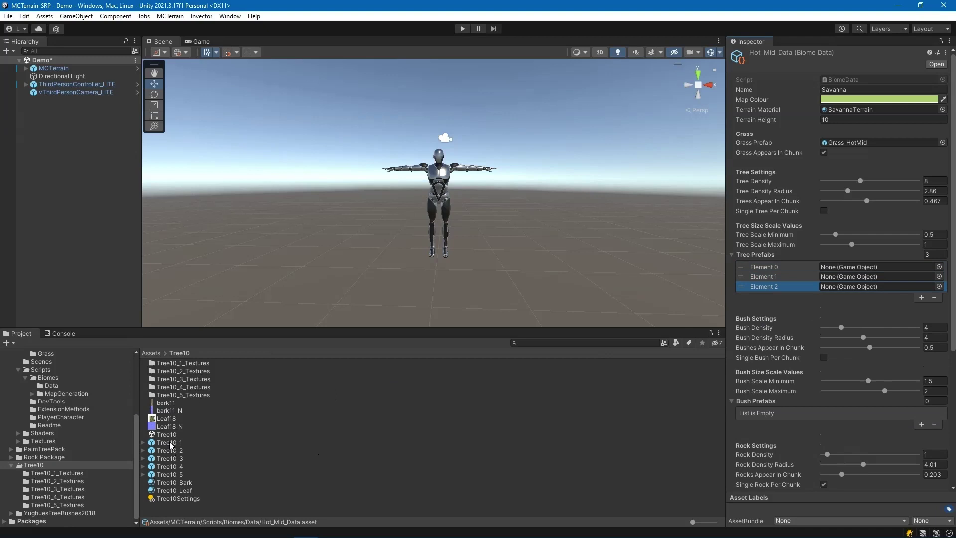
# Step: Assign Tree10_1, Tree10_2 and Tree10_3 to Elements 0, 1 and 2 of the Tree Prefabs list
pyautogui.moveTo(171, 448); pyautogui.dragTo(830, 267)
pyautogui.moveTo(170, 450); pyautogui.dragTo(826, 275)
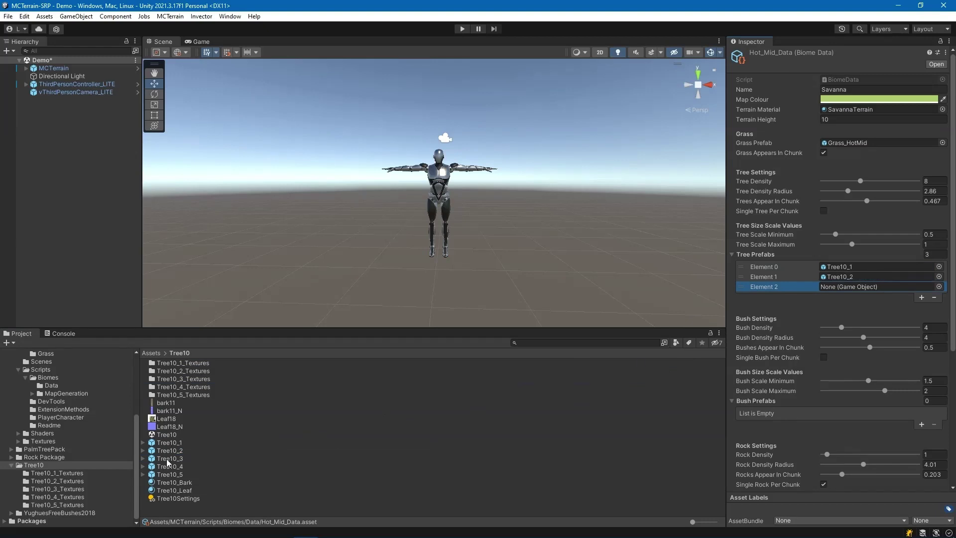
pyautogui.moveTo(165, 459); pyautogui.dragTo(851, 287)
# Step: Play the scene and run the character through the Savanna terrain to examine the generated trees, ending play mode when done
pyautogui.click(462, 28)
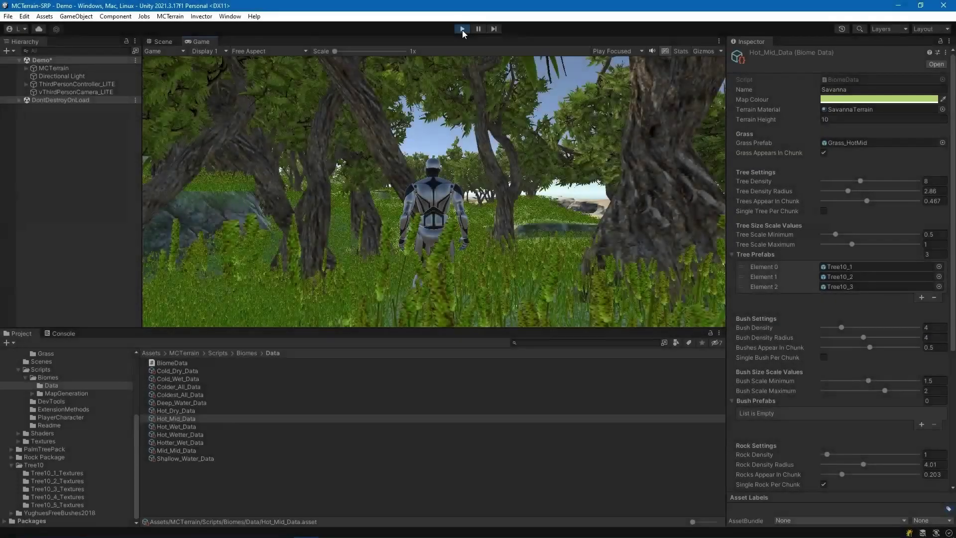
pyautogui.press('w')
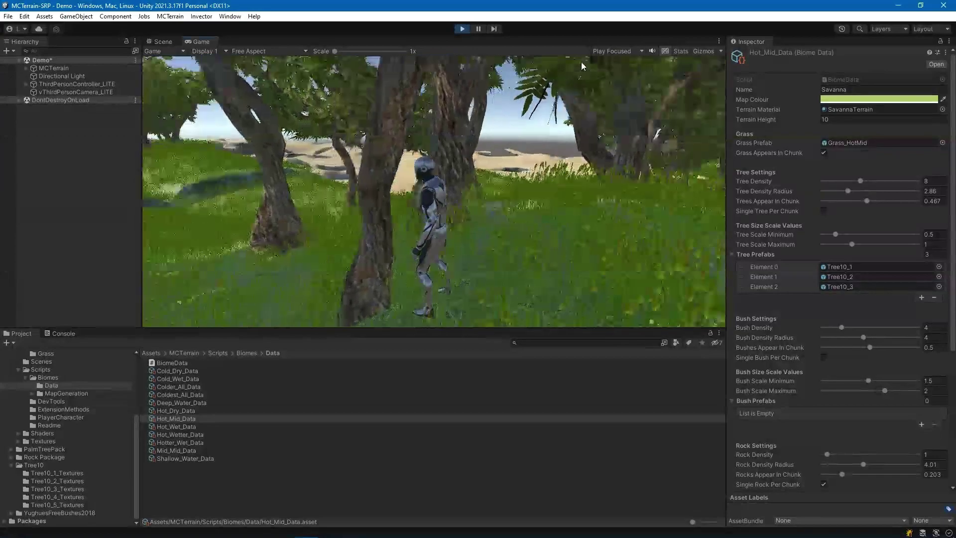
pyautogui.press('w')
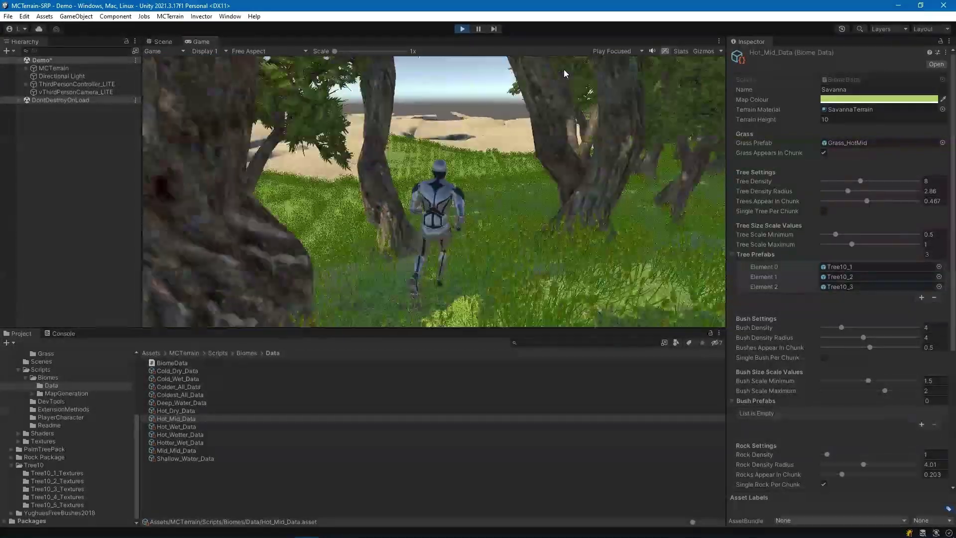
pyautogui.press('w')
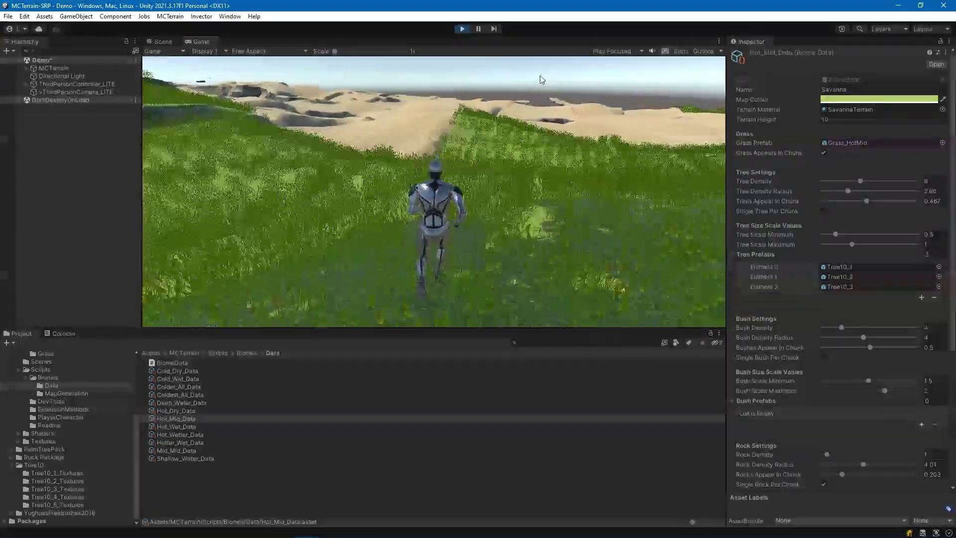
pyautogui.press('w')
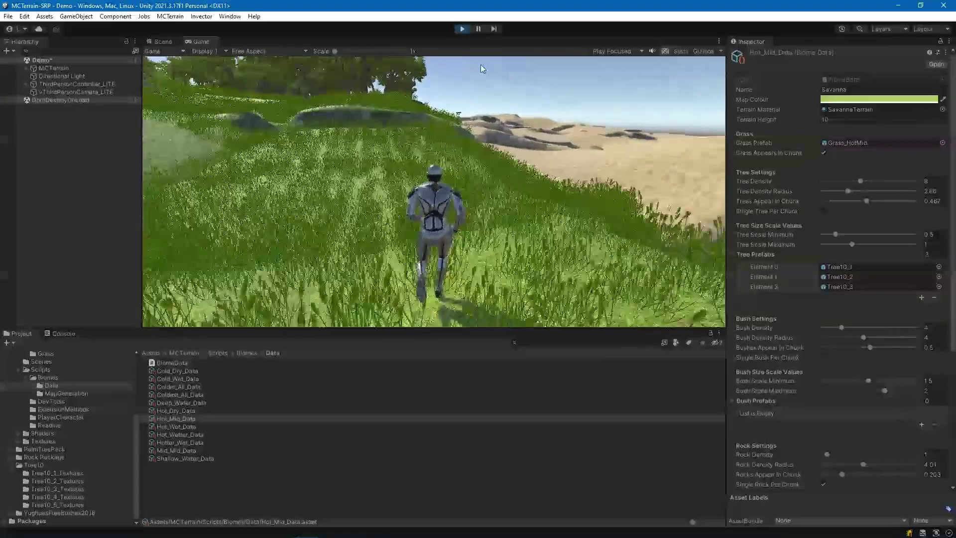
pyautogui.press('w')
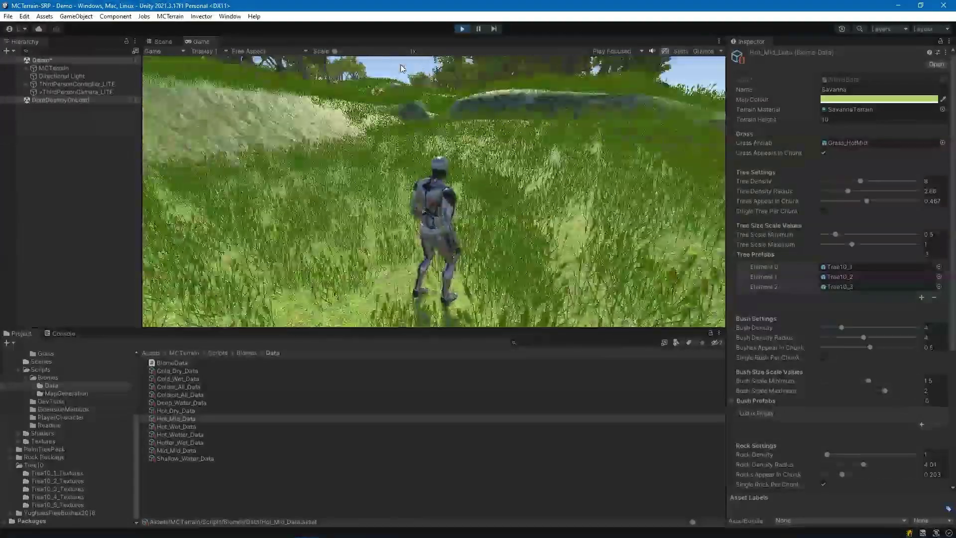
pyautogui.press('w')
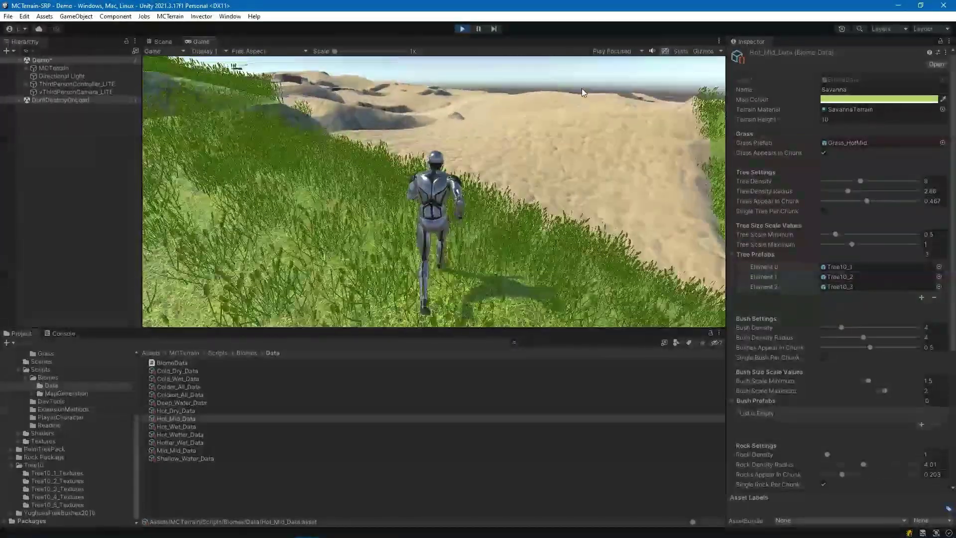
pyautogui.press('w')
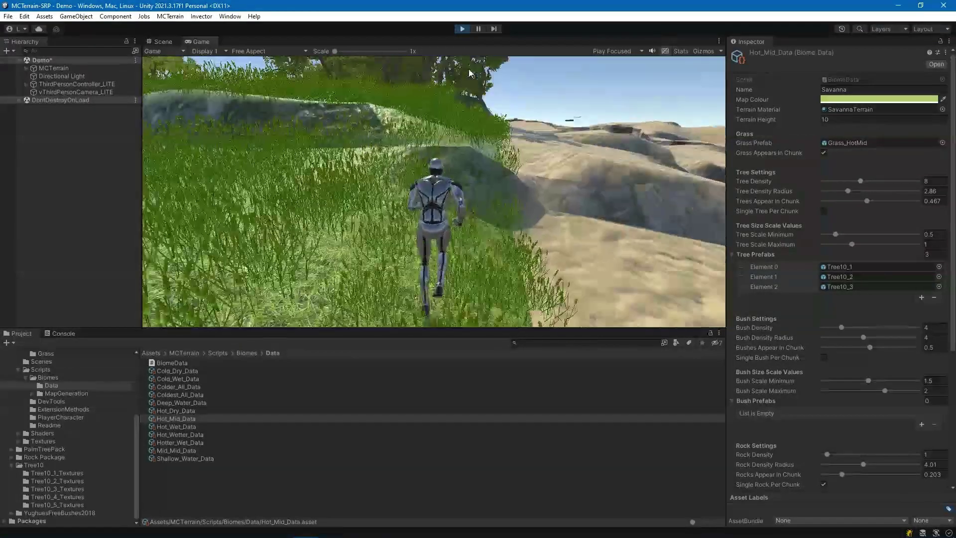
pyautogui.press('w')
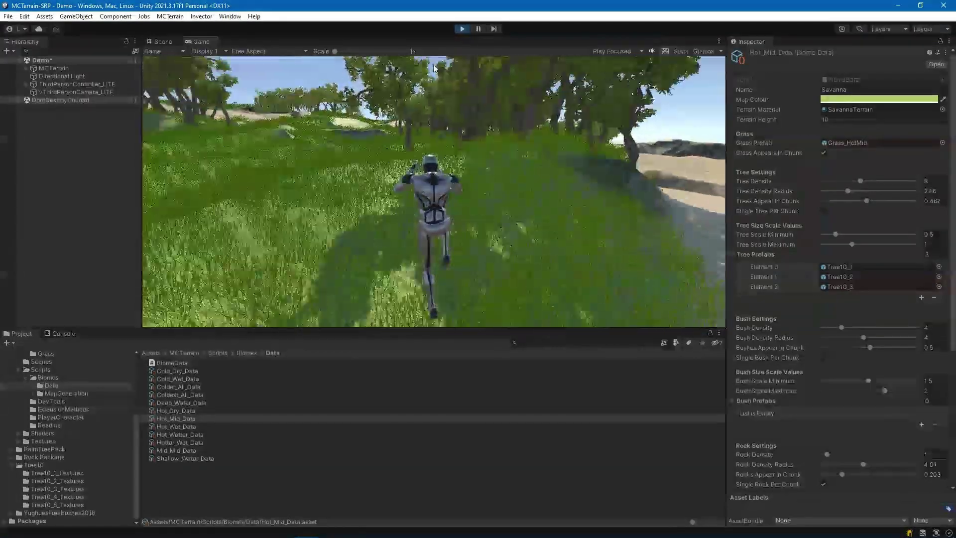
pyautogui.press('w')
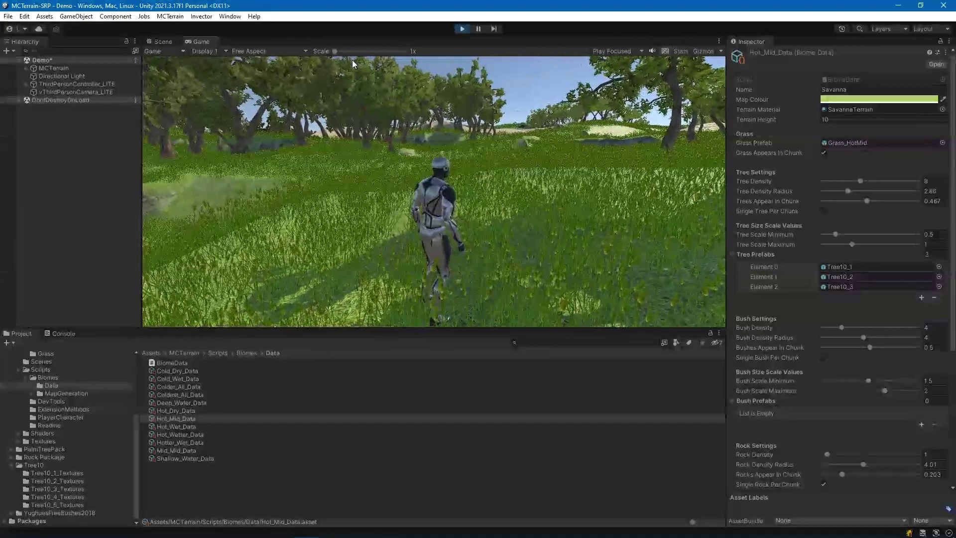
pyautogui.press('w')
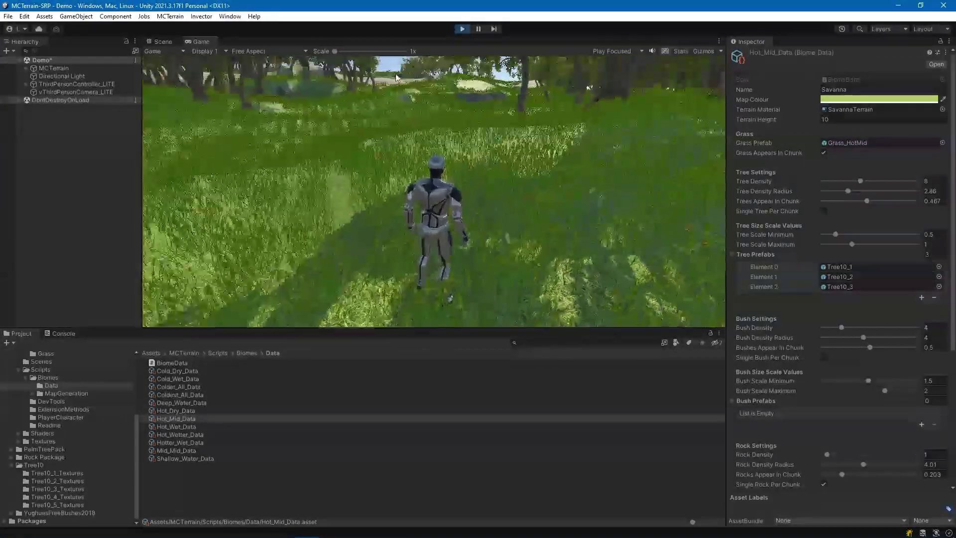
pyautogui.press('w')
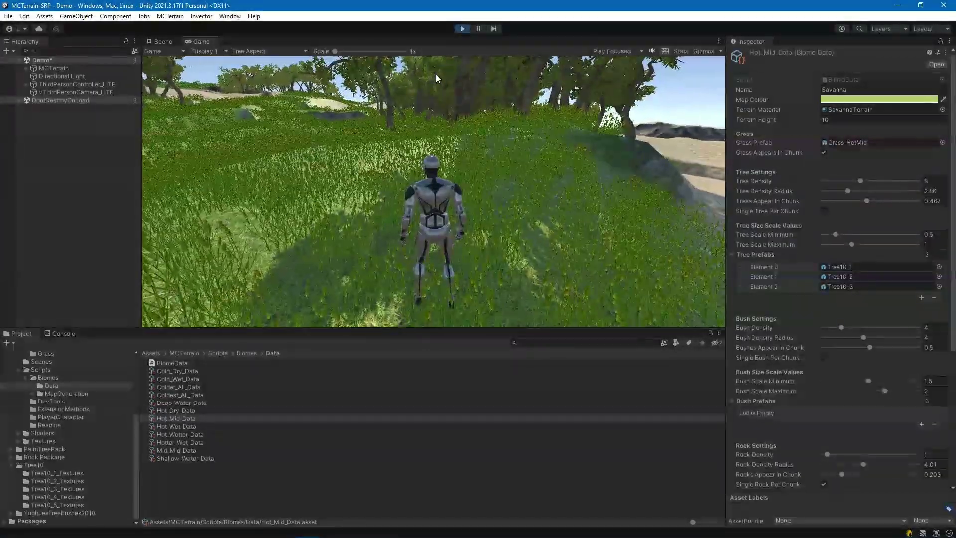
pyautogui.press('w')
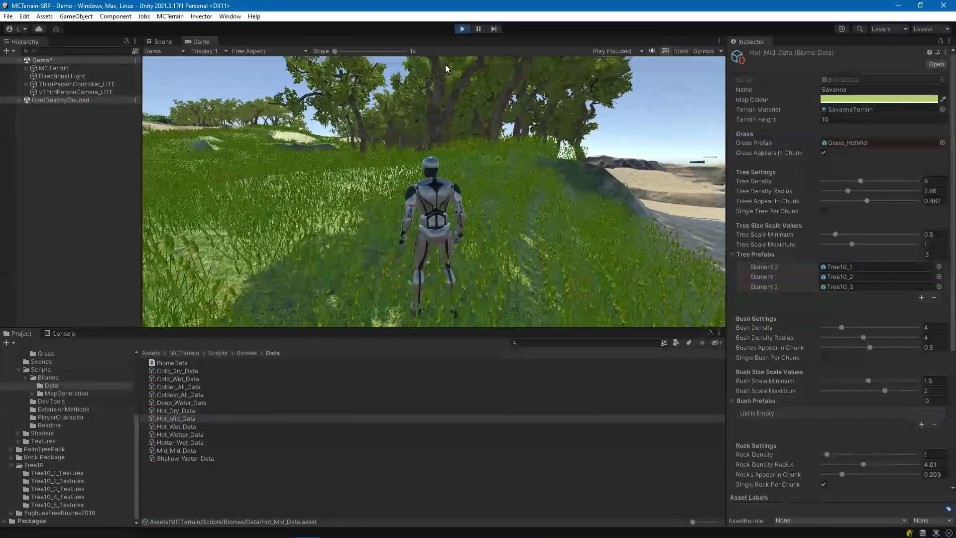
pyautogui.press('w')
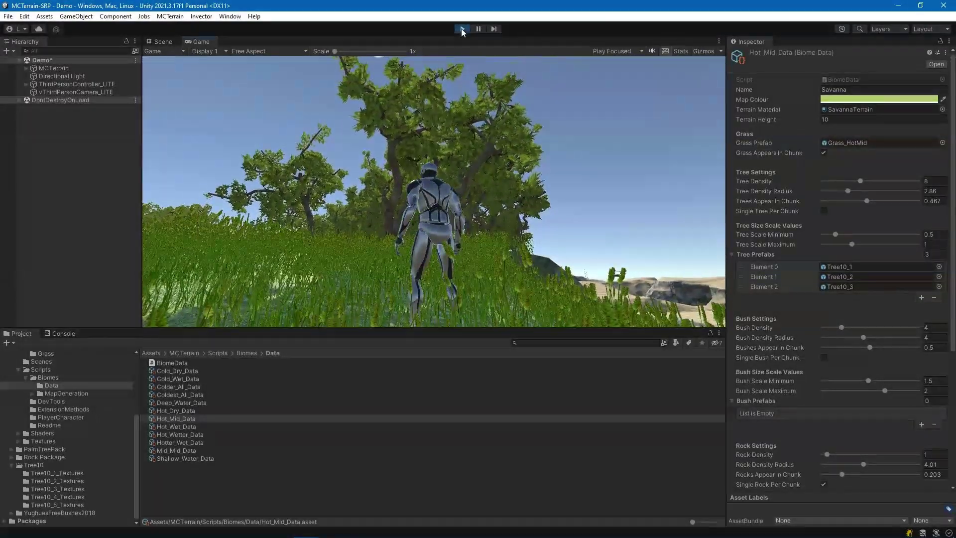
pyautogui.click(462, 28)
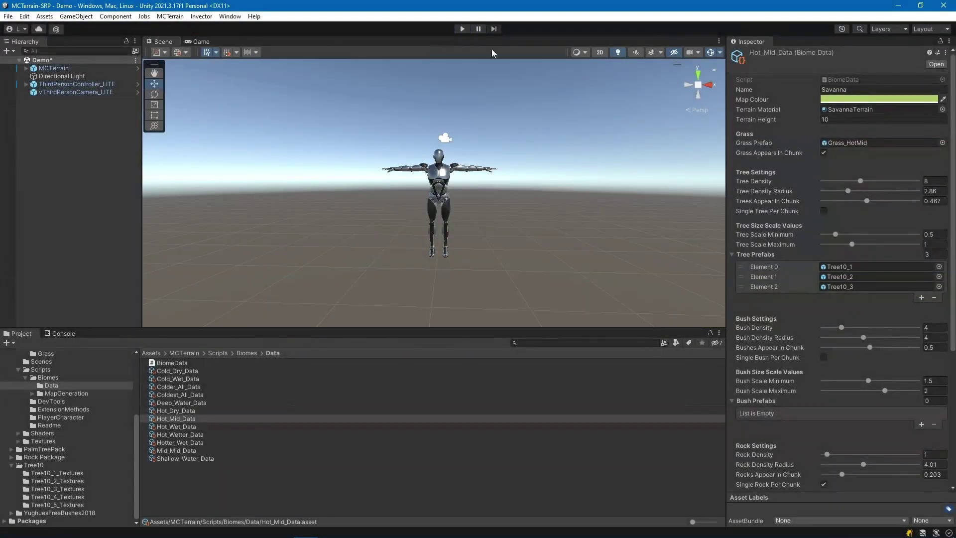
# Step: Set the Savanna biome's Tree Density to 4, Tree Density Radius to 4.15 and Trees Appear In Chunk to 0.718
pyautogui.click(840, 180)
pyautogui.click(865, 191)
pyautogui.click(881, 201)
pyautogui.moveTo(881, 200); pyautogui.dragTo(891, 201)
# Step: Play the scene again to examine the tree distribution with the adjusted density settings, and end play mode
pyautogui.click(462, 29)
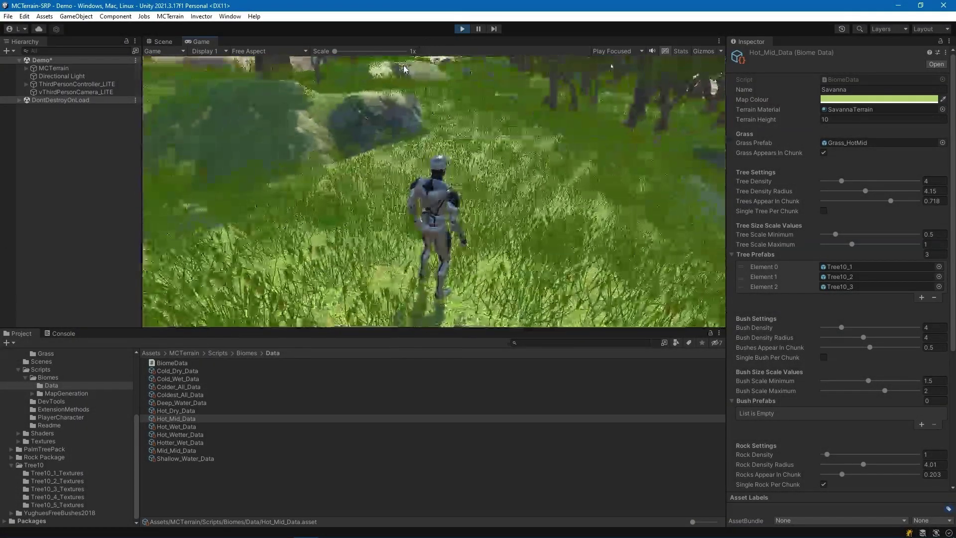
pyautogui.press('w')
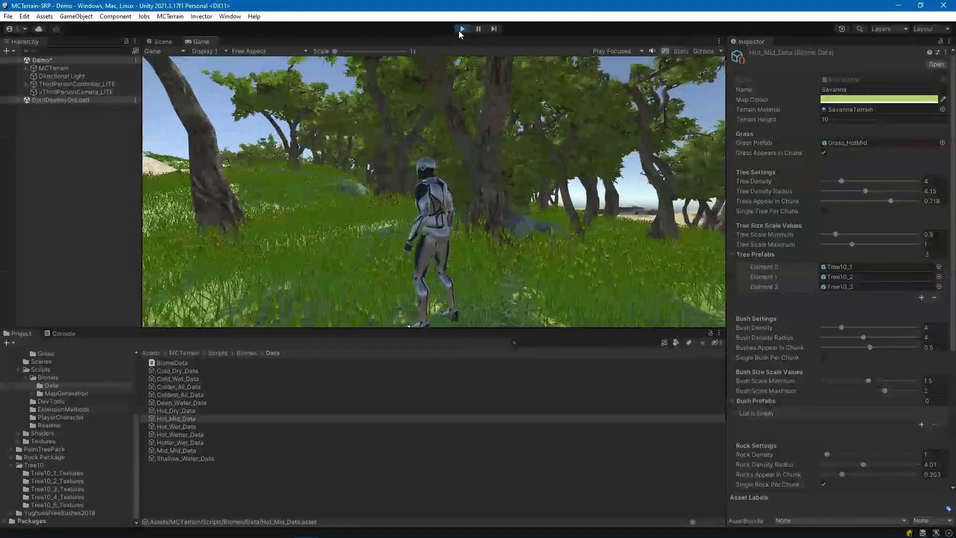
pyautogui.click(461, 29)
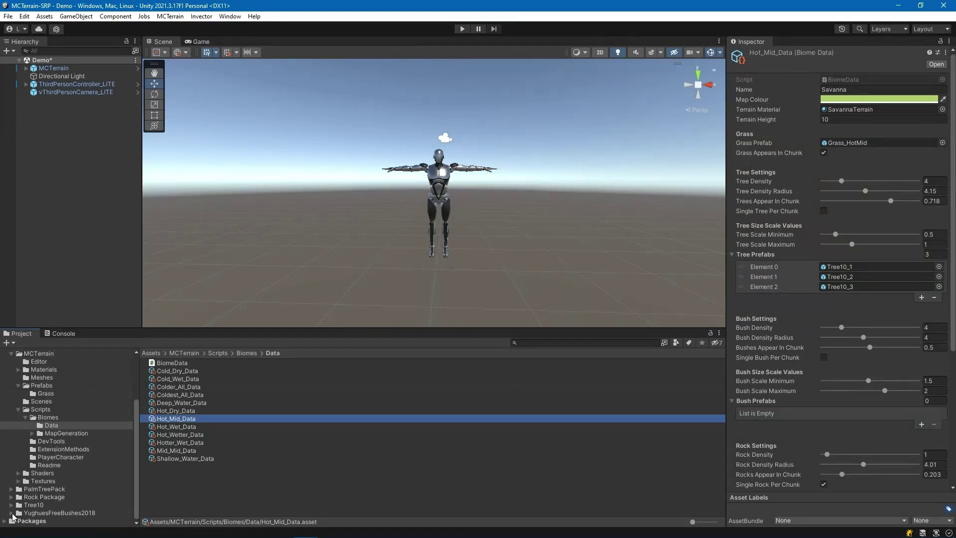
# Step: Open the Prefabs folder of YughuesFreeBushes2018 and inspect the P_Bush02 prefab's components, including its Box Collider
pyautogui.scroll(-4, 58, 493)
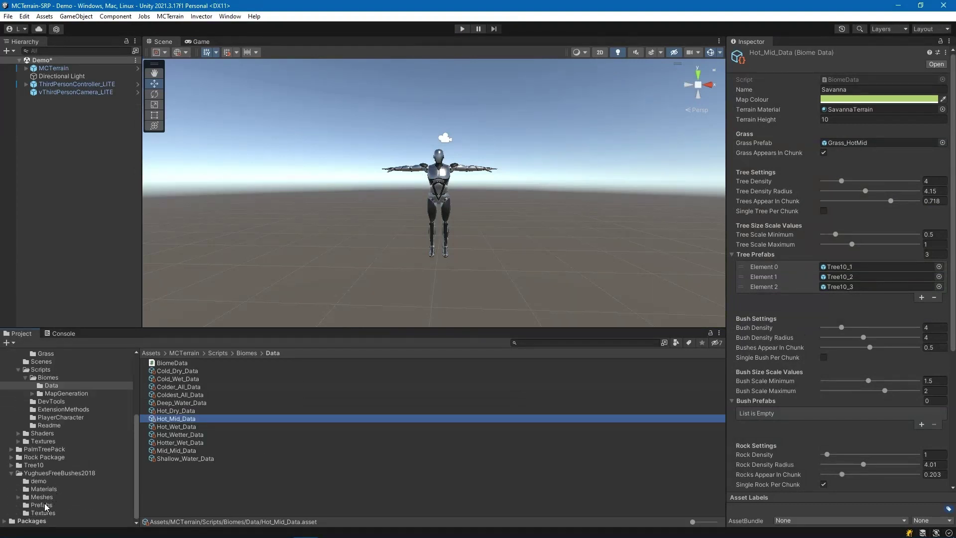
pyautogui.click(42, 505)
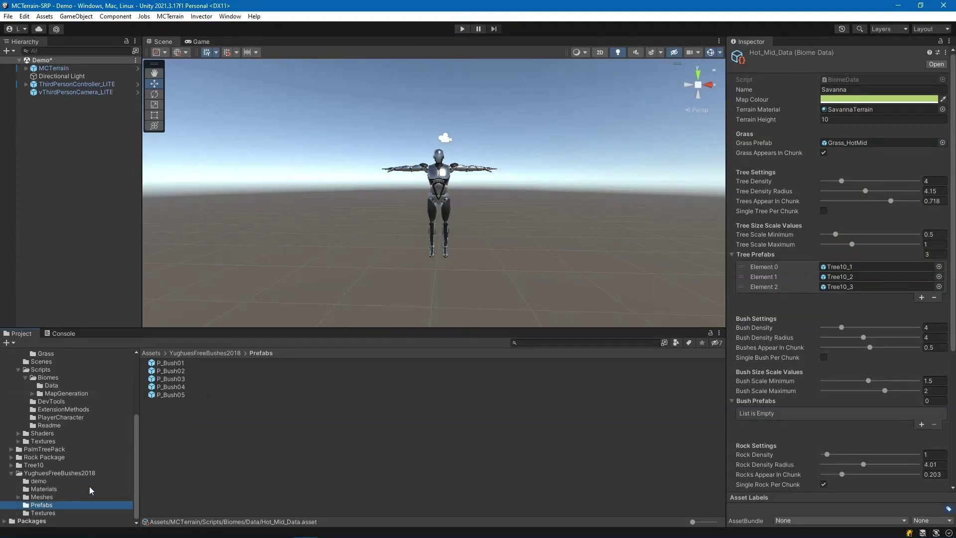
pyautogui.click(175, 371)
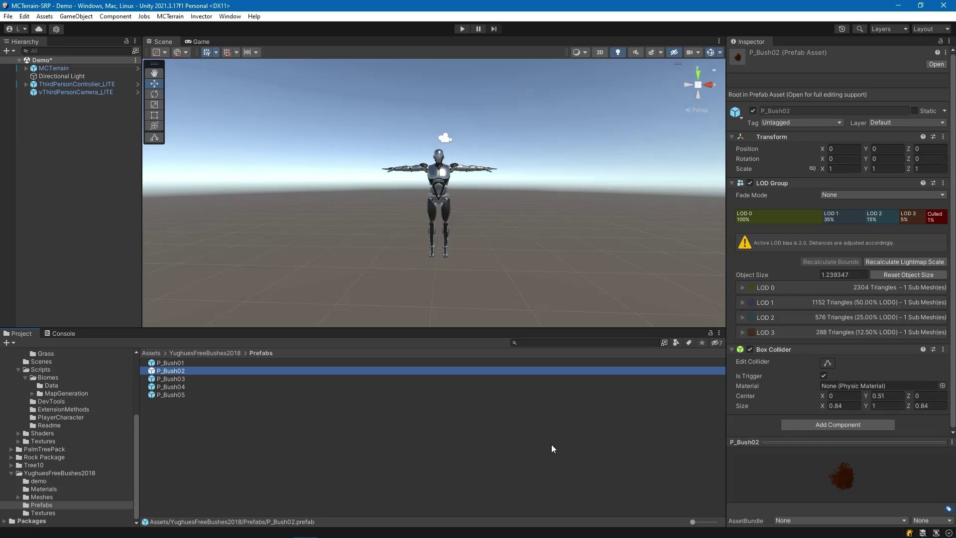
# Step: Lock the Inspector on the Hot_Mid_Data biome asset and add the P_Bush02 prefab to its Bush Prefabs list
pyautogui.click(52, 385)
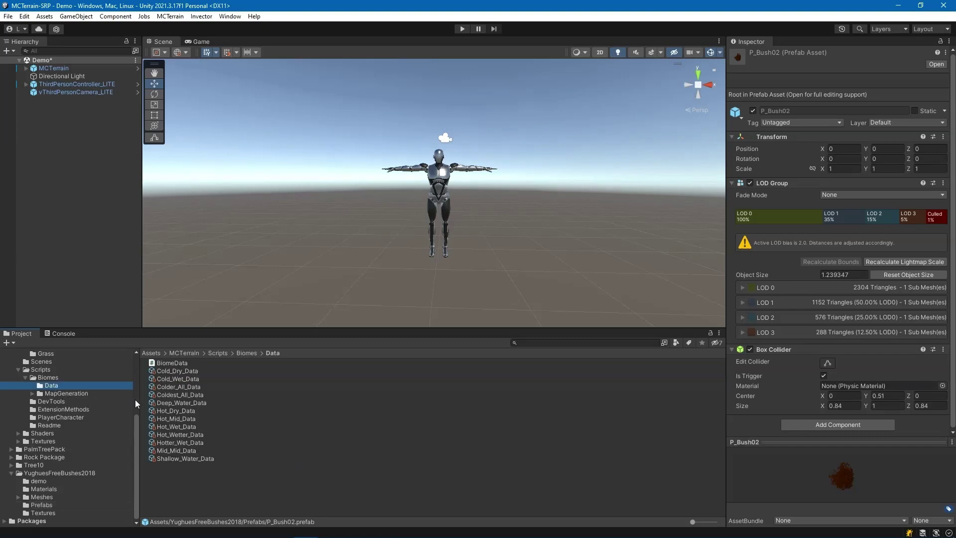
pyautogui.click(185, 419)
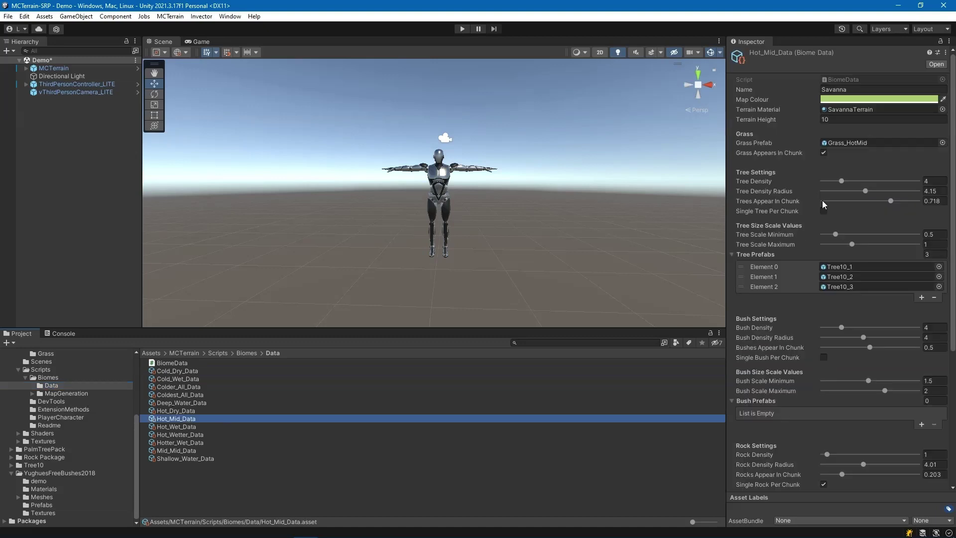
pyautogui.click(940, 42)
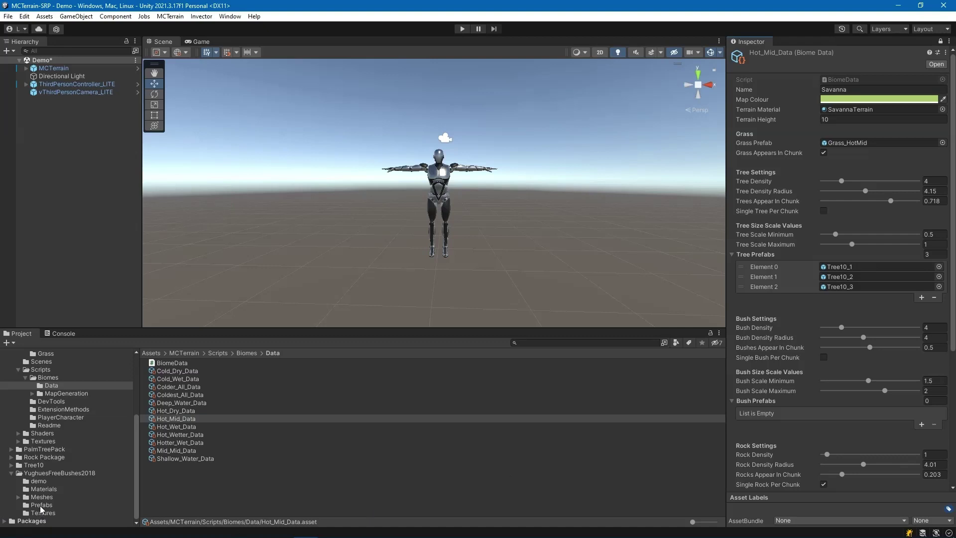
pyautogui.click(42, 505)
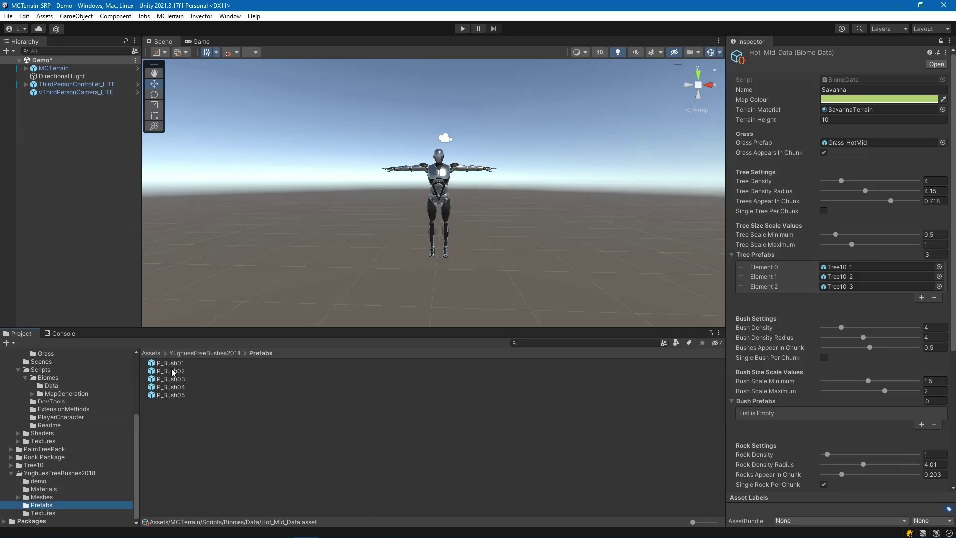
pyautogui.click(921, 424)
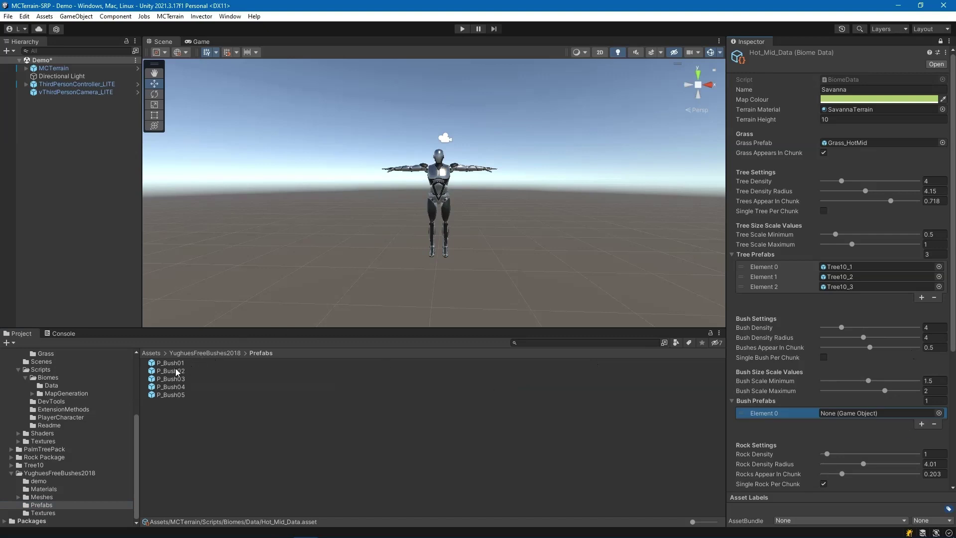
pyautogui.moveTo(177, 371); pyautogui.dragTo(874, 415)
# Step: Add the Rock_05 prefab from the Rock Package to the Savanna biome's Rock Prefabs list
pyautogui.scroll(-4, 873, 409)
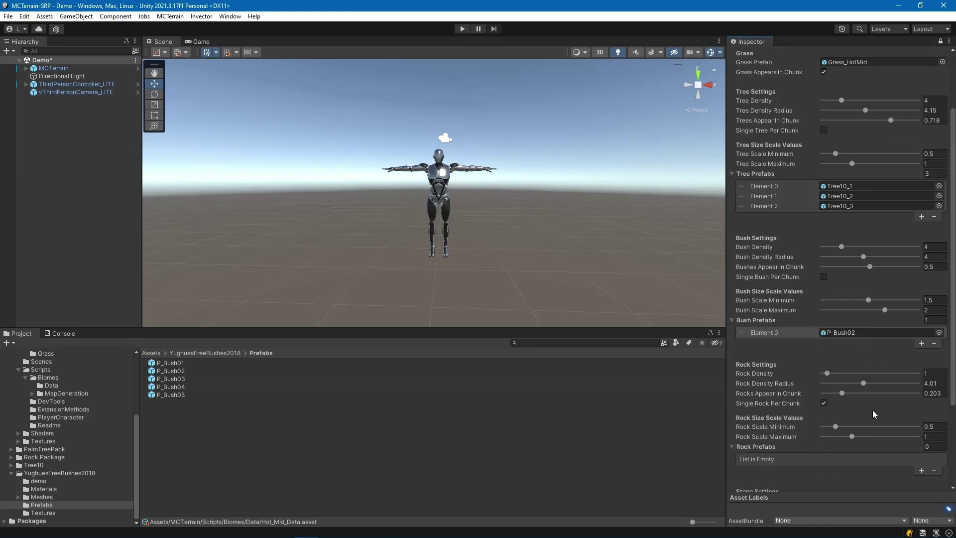
pyautogui.scroll(-1, 873, 411)
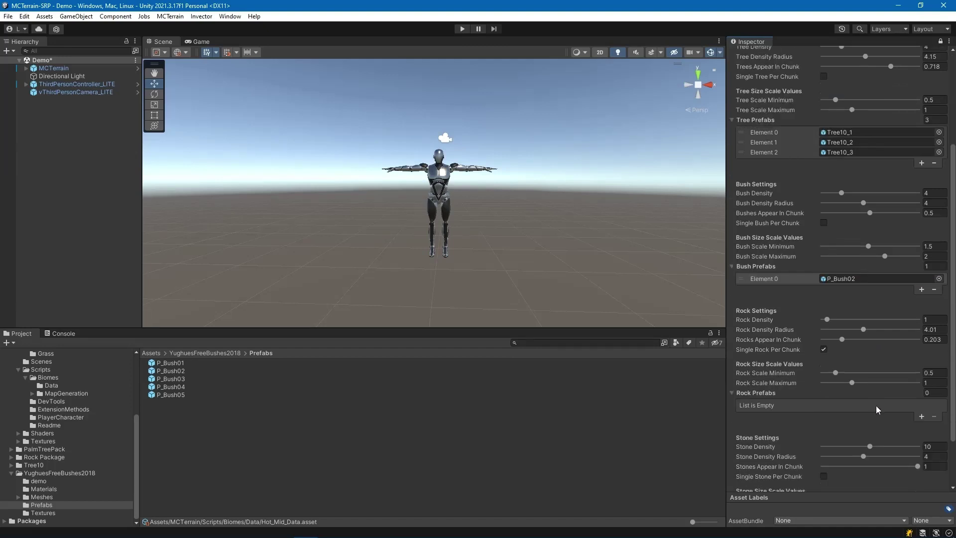
pyautogui.click(921, 416)
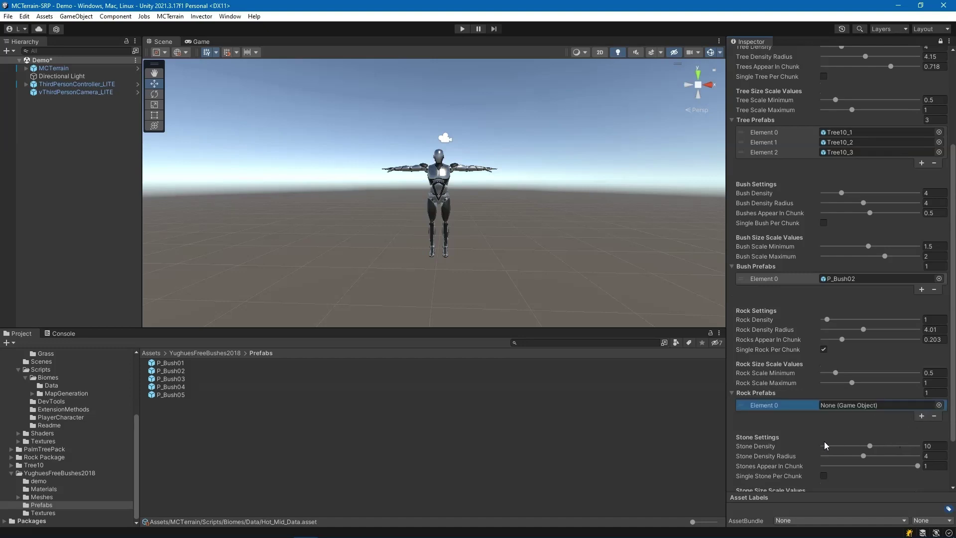
pyautogui.click(11, 457)
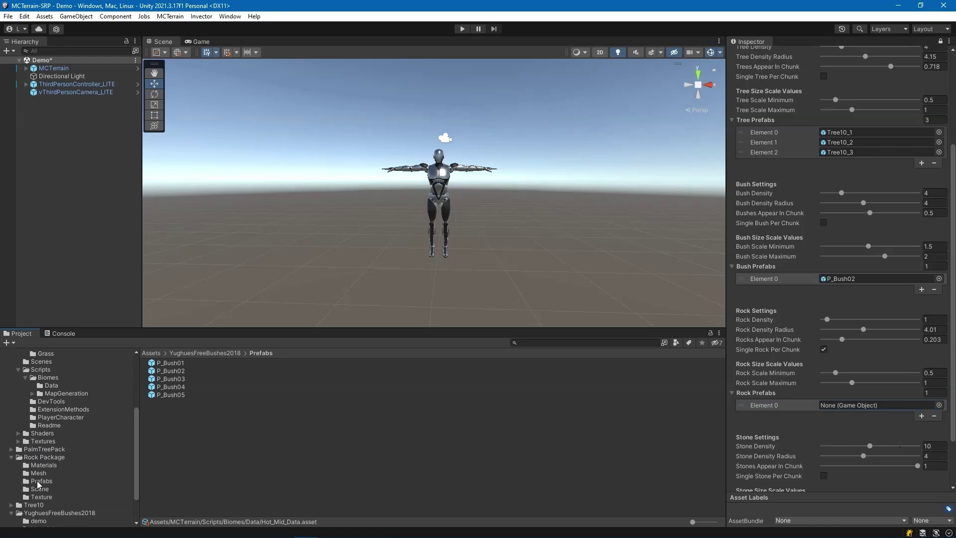
pyautogui.click(39, 481)
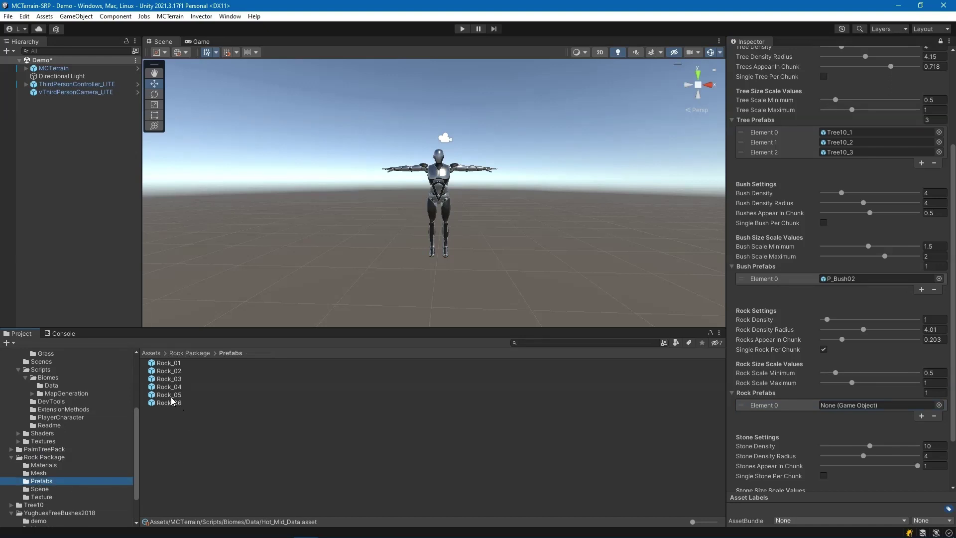
pyautogui.moveTo(171, 402); pyautogui.dragTo(831, 407)
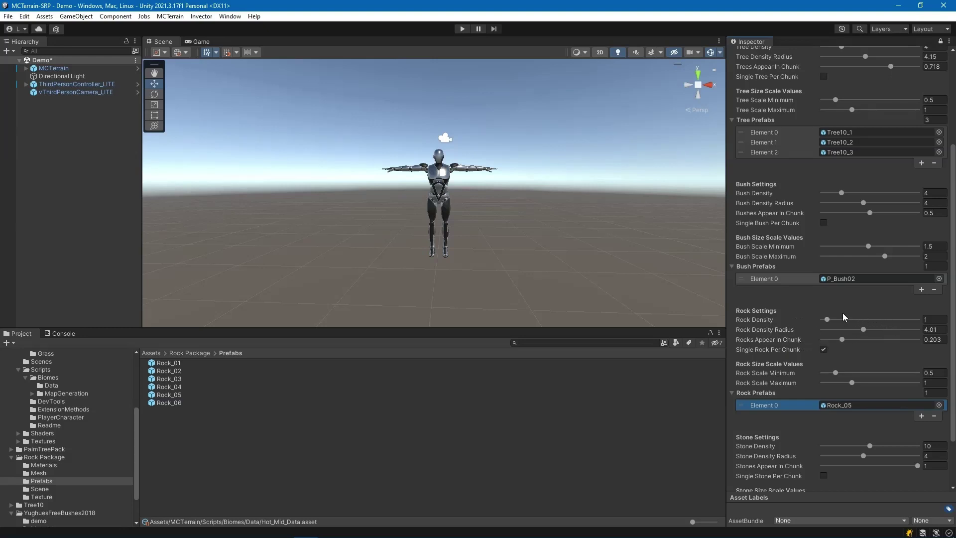
# Step: Add the Stone_1 prefab from the Free/Stones Prefabs folder to the Savanna biome's Stone Prefabs list
pyautogui.moveTo(797, 322)
pyautogui.scroll(-3, 881, 385)
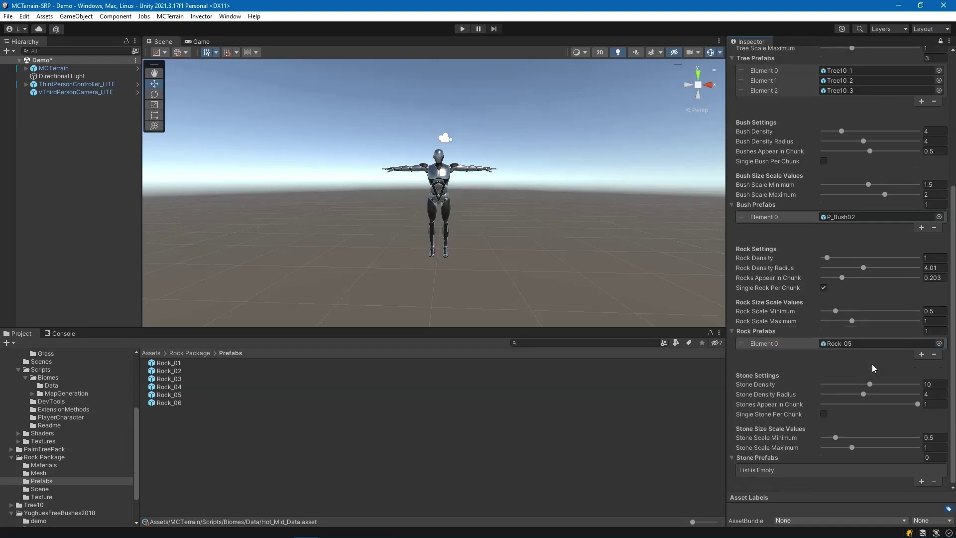
pyautogui.click(920, 481)
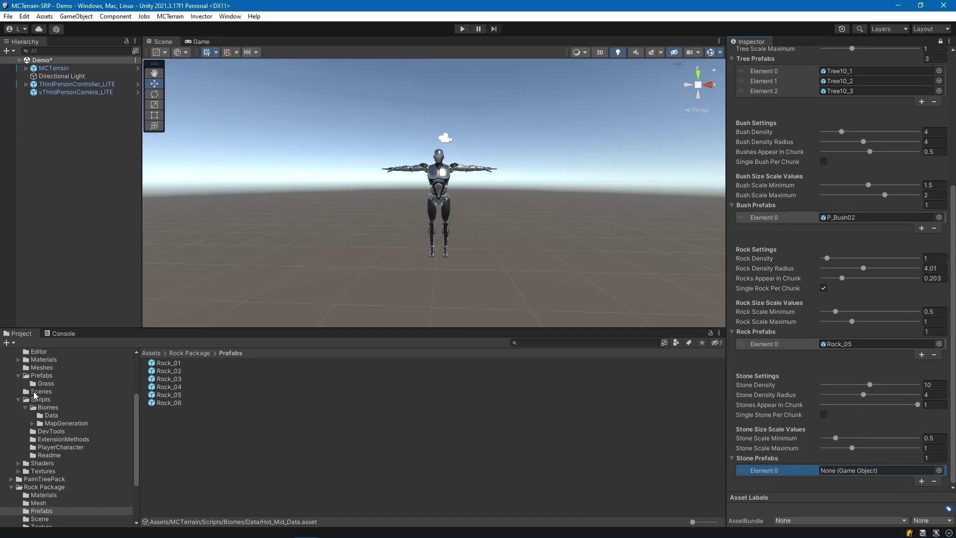
pyautogui.scroll(2, 36, 392)
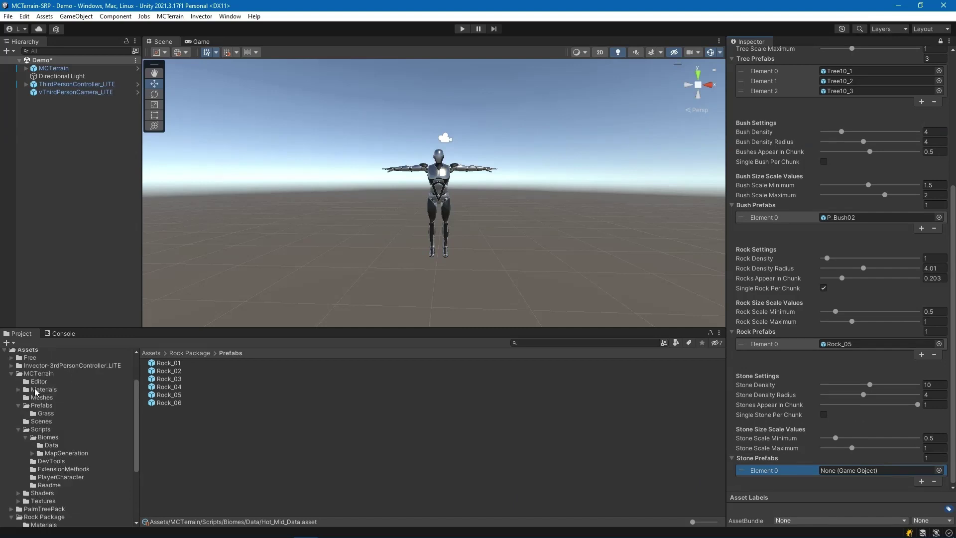
pyautogui.click(11, 357)
pyautogui.click(18, 365)
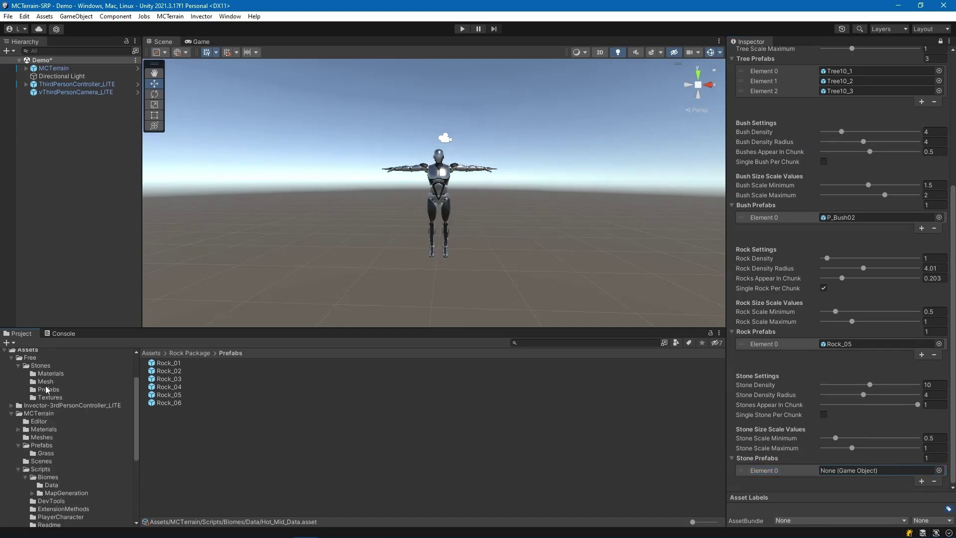
pyautogui.click(46, 390)
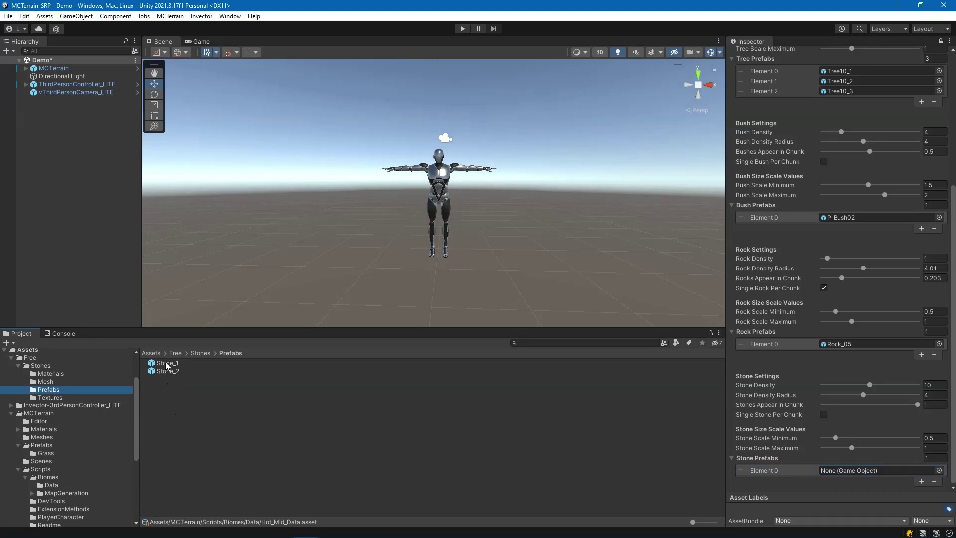
pyautogui.moveTo(166, 364); pyautogui.dragTo(848, 470)
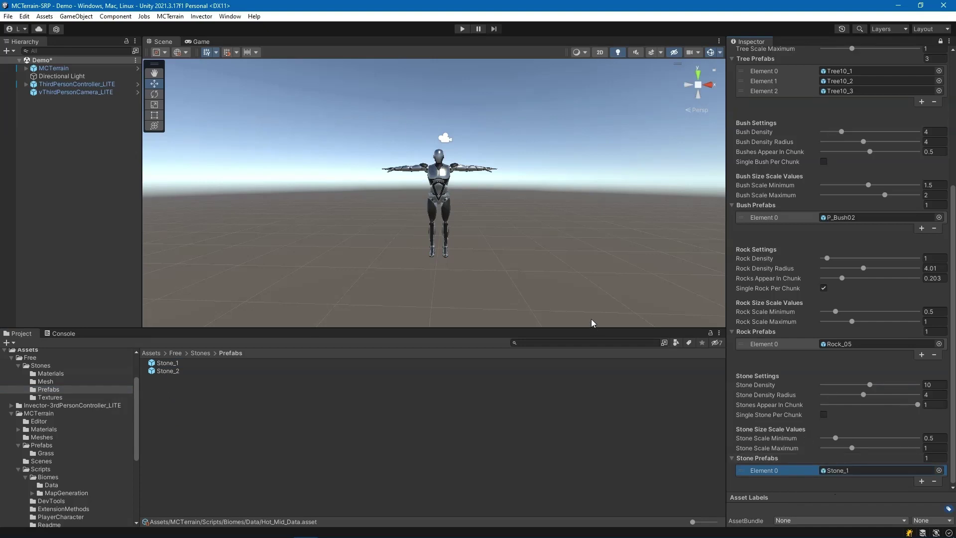
# Step: Play-test the scene by running the character through the Savanna to check its trees, bushes, rocks and stones, and stop play mode
pyautogui.click(461, 29)
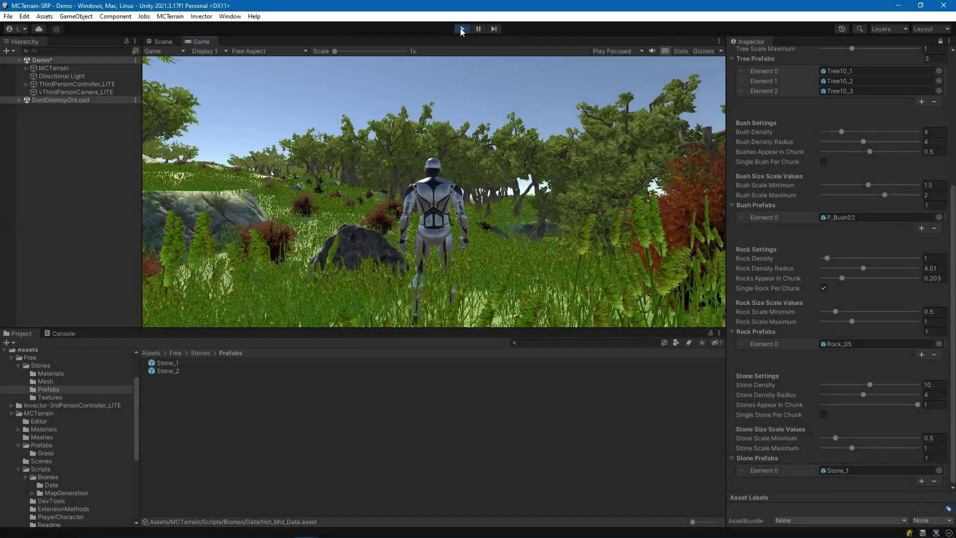
pyautogui.press('w')
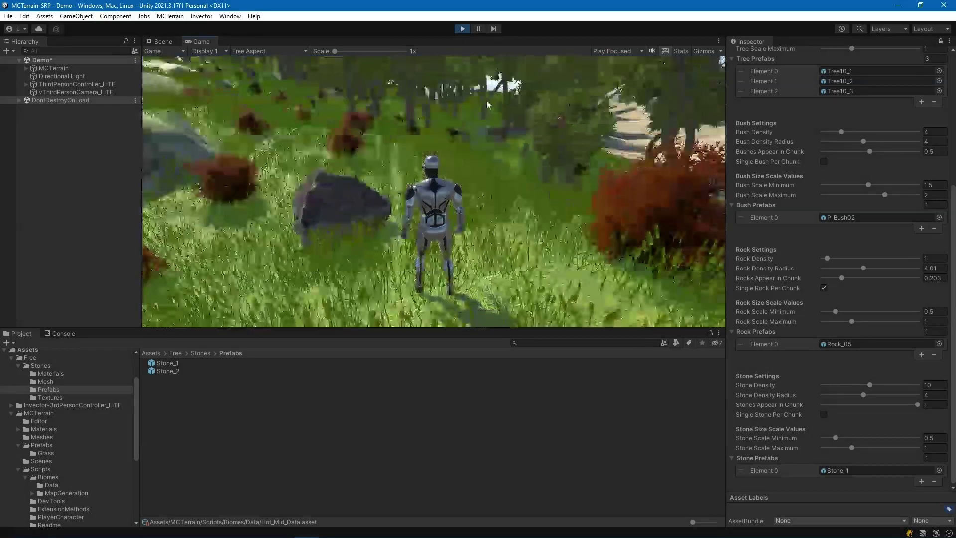
pyautogui.press('w')
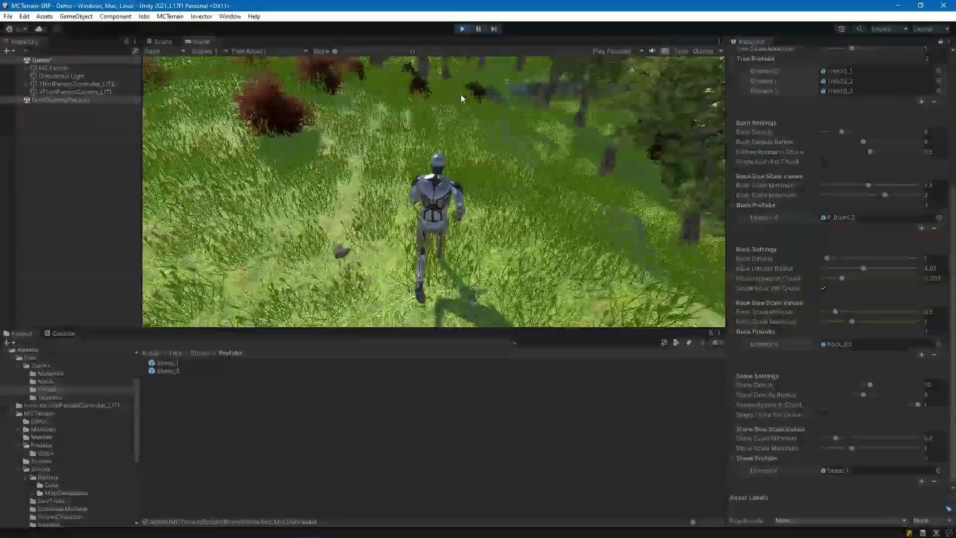
pyautogui.press('w')
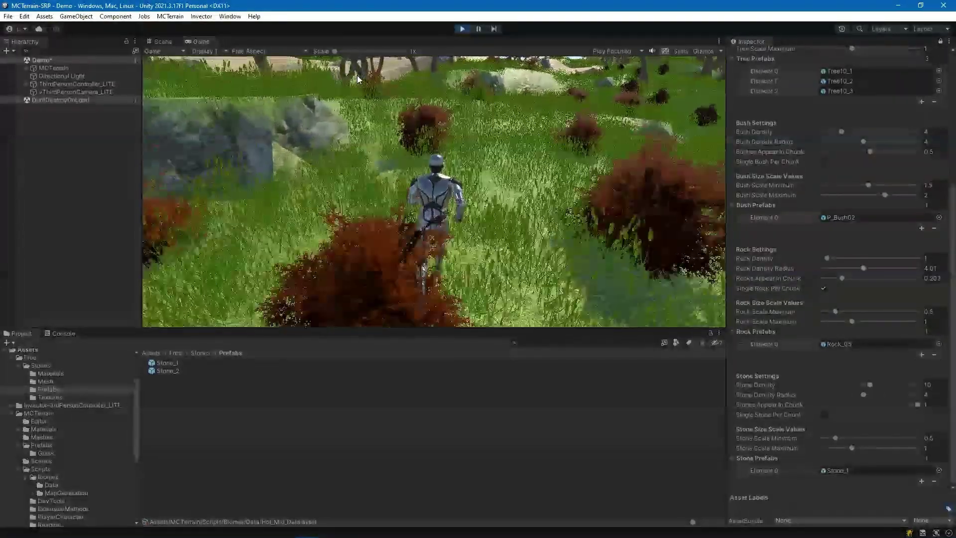
pyautogui.press('w')
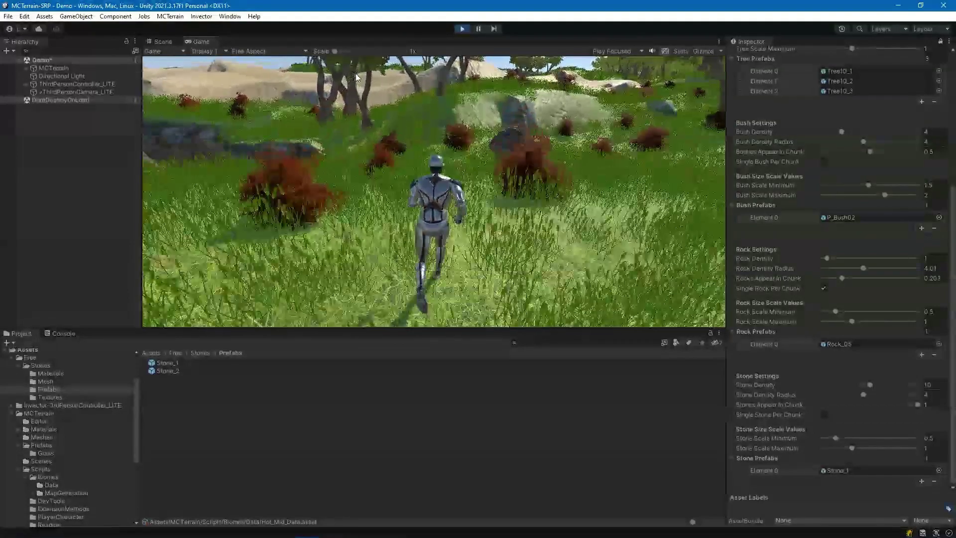
pyautogui.press('w')
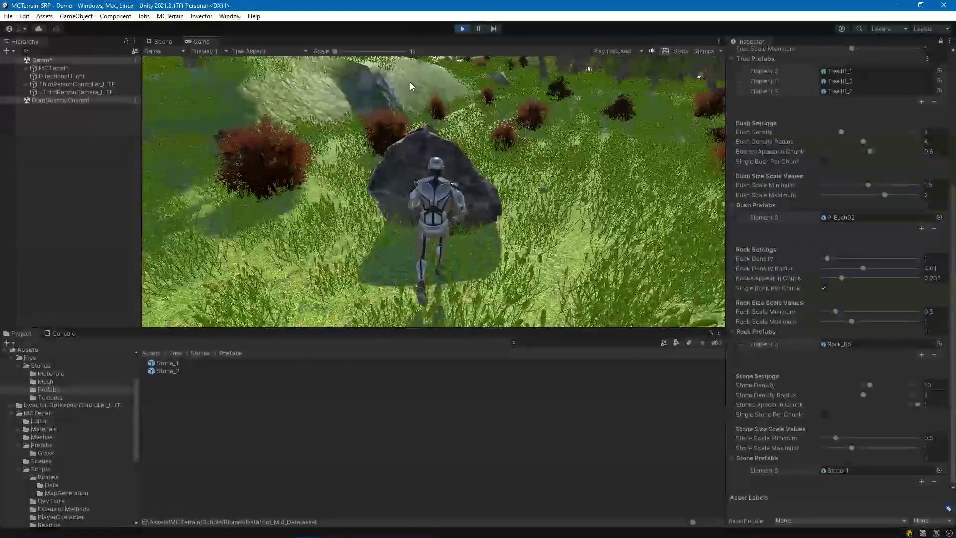
pyautogui.press('w')
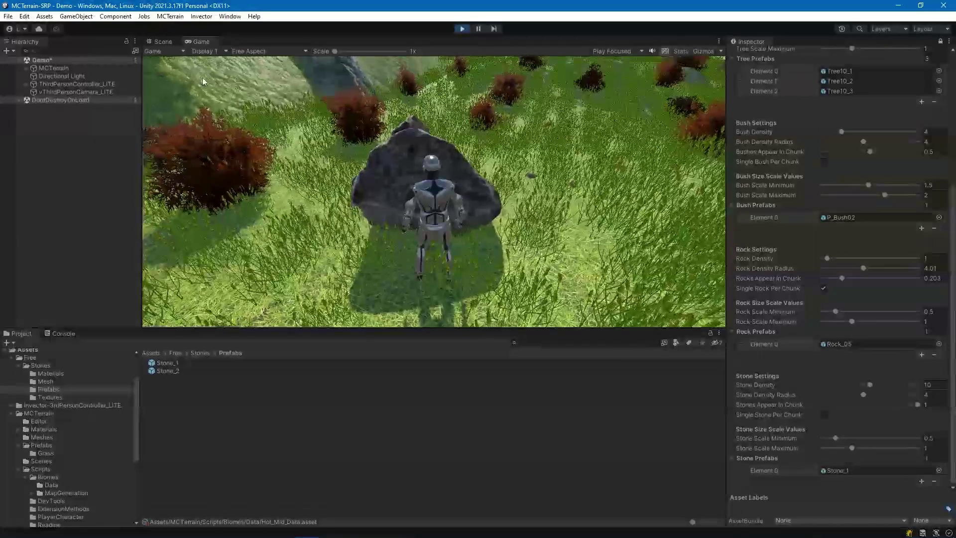
pyautogui.press('w')
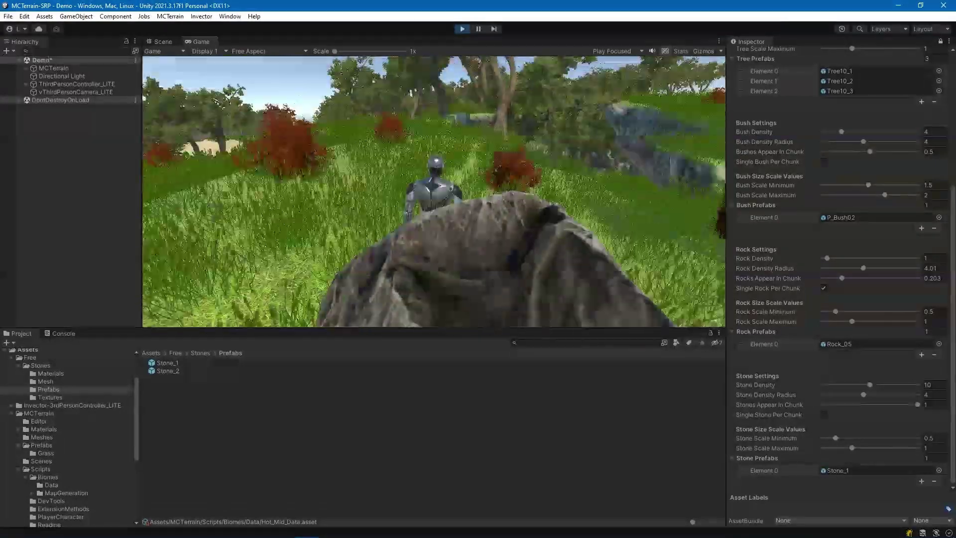
pyautogui.press('w')
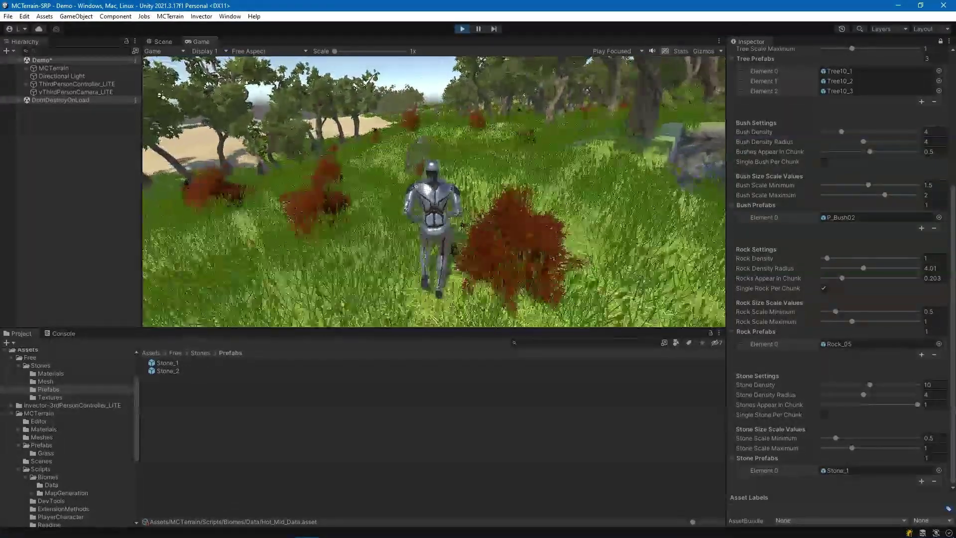
pyautogui.press('w')
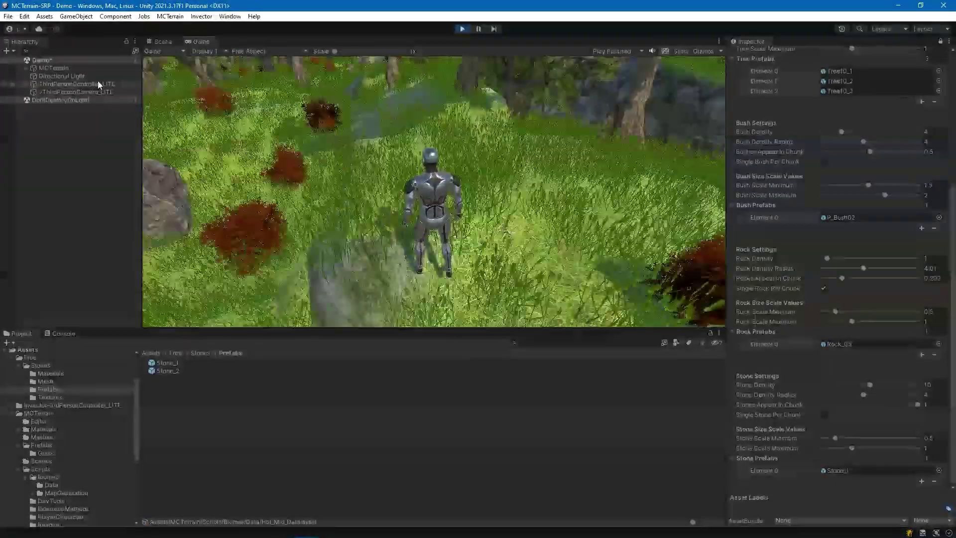
pyautogui.press('w')
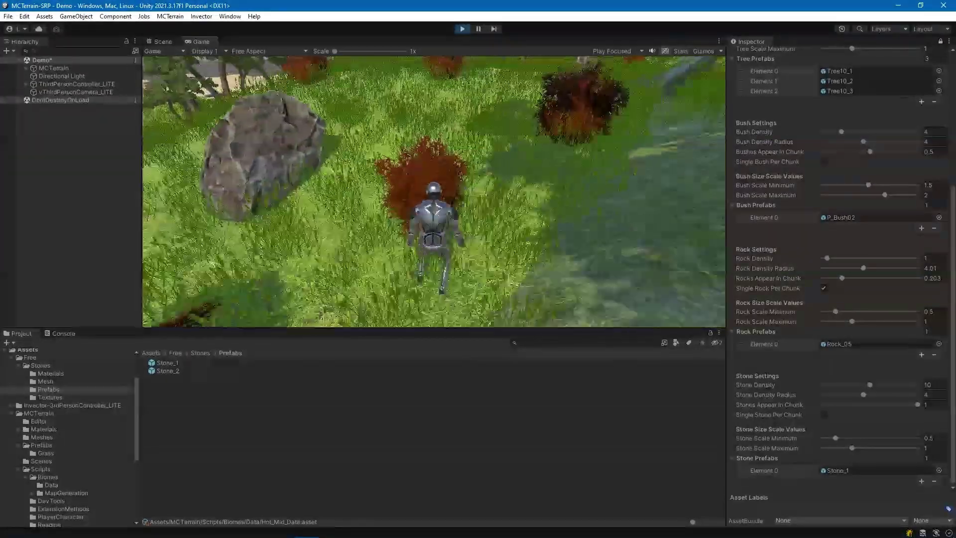
pyautogui.press('w')
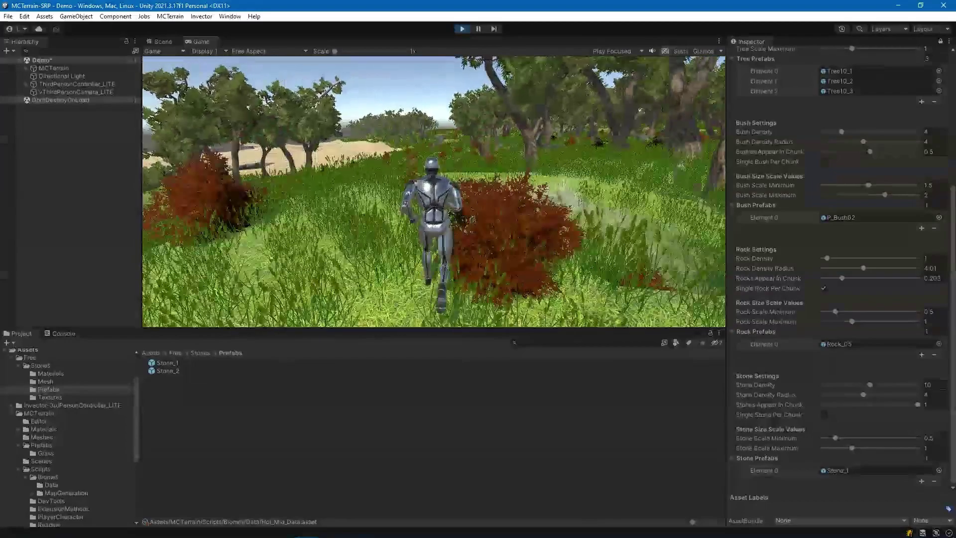
pyautogui.press('w')
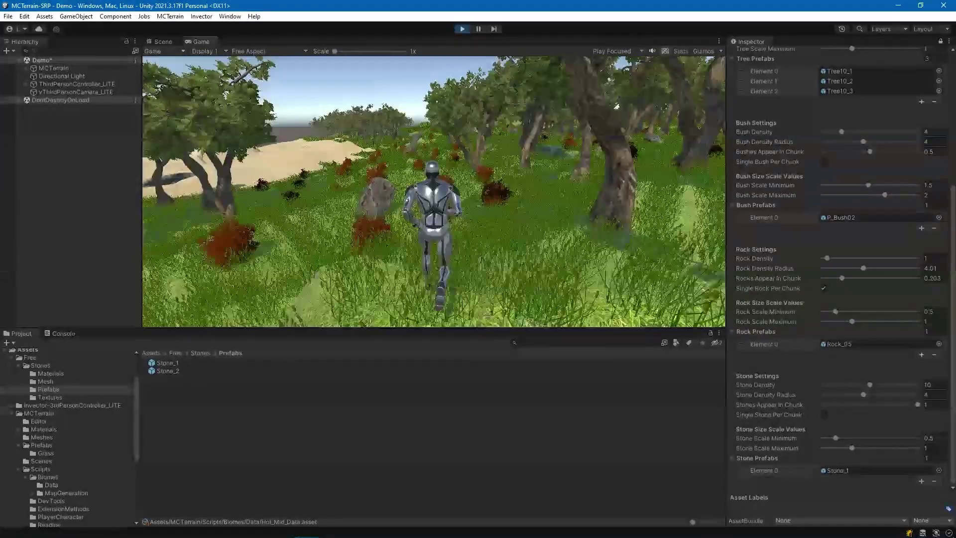
pyautogui.press('w')
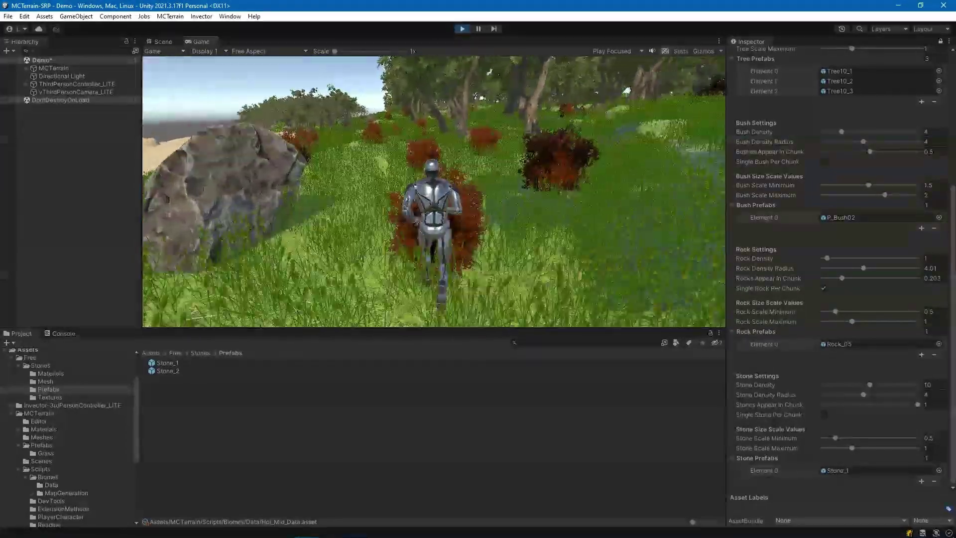
pyautogui.press('w')
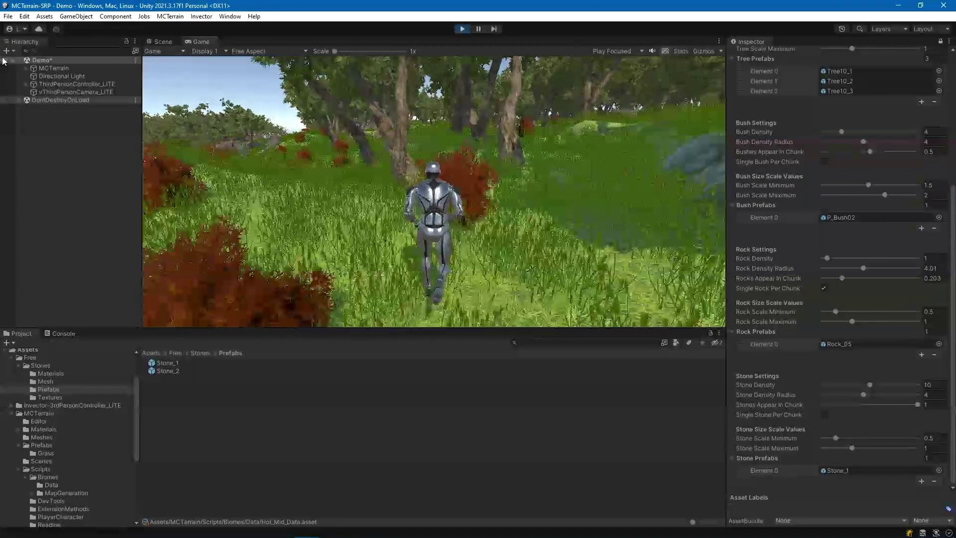
pyautogui.press('w')
pyautogui.press('w')
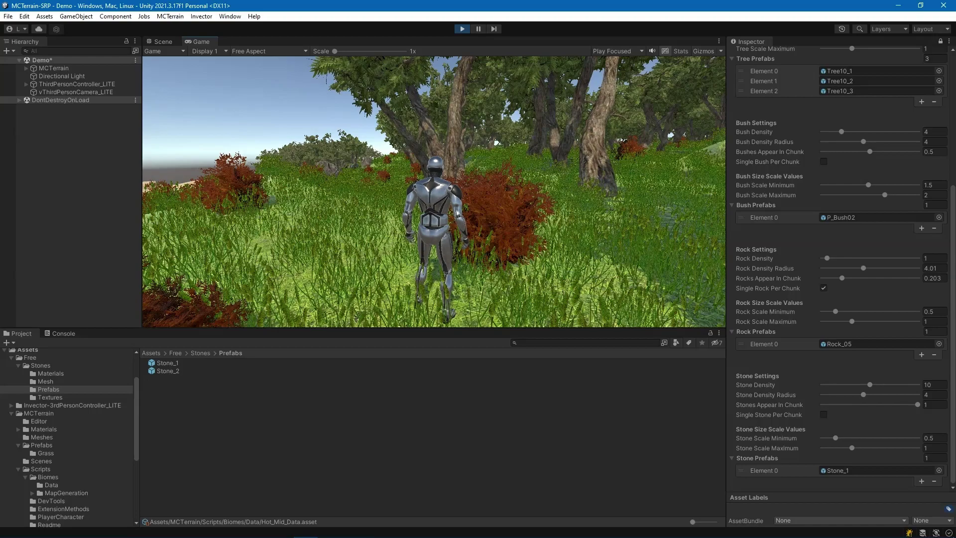
pyautogui.press('w')
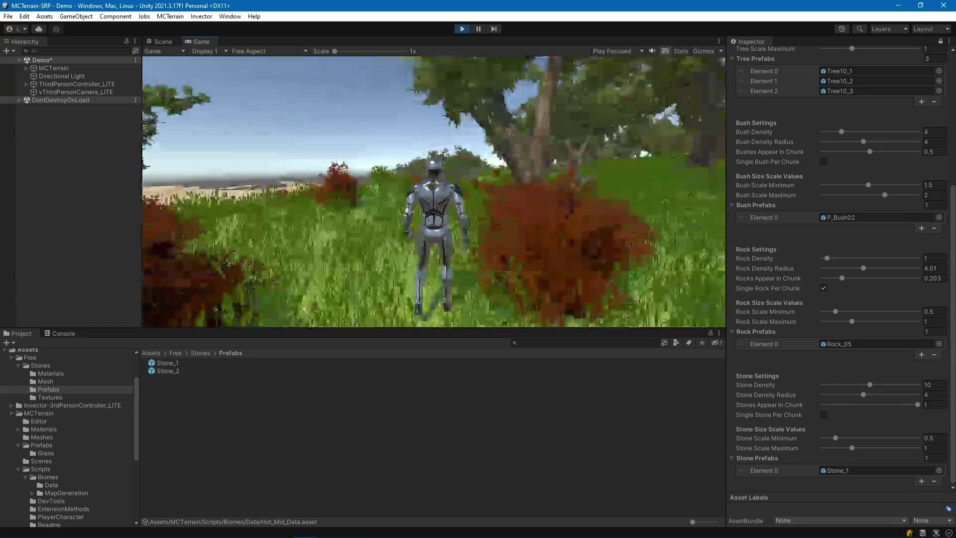
pyautogui.press('w')
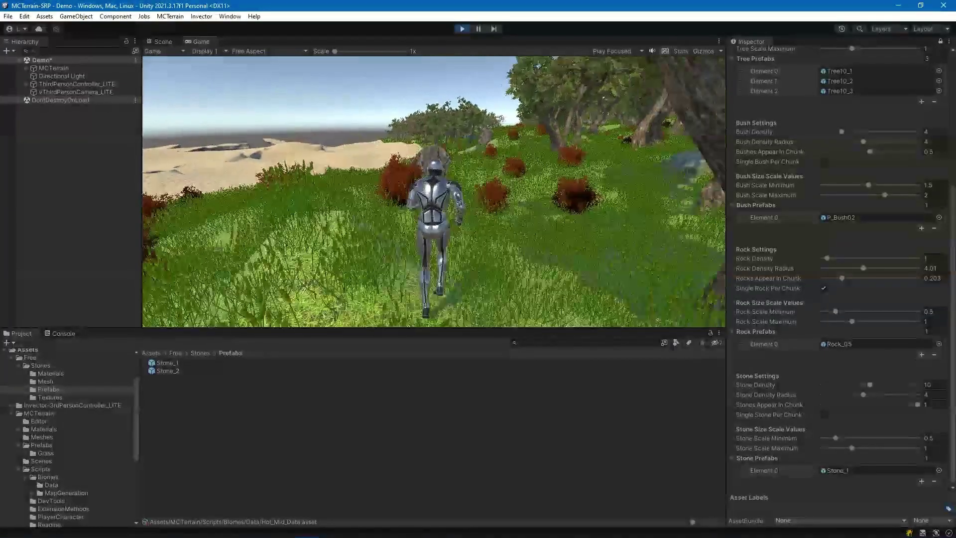
pyautogui.press('w')
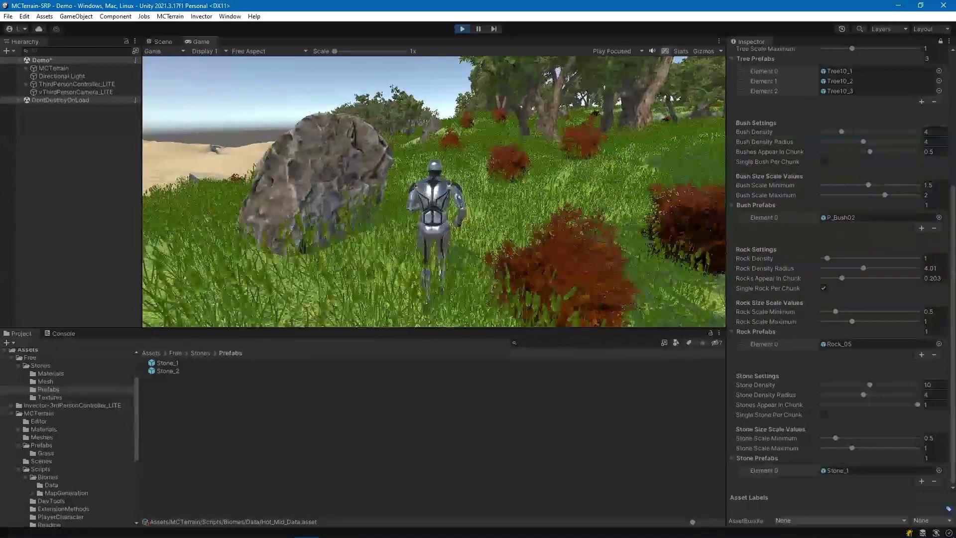
pyautogui.press('w')
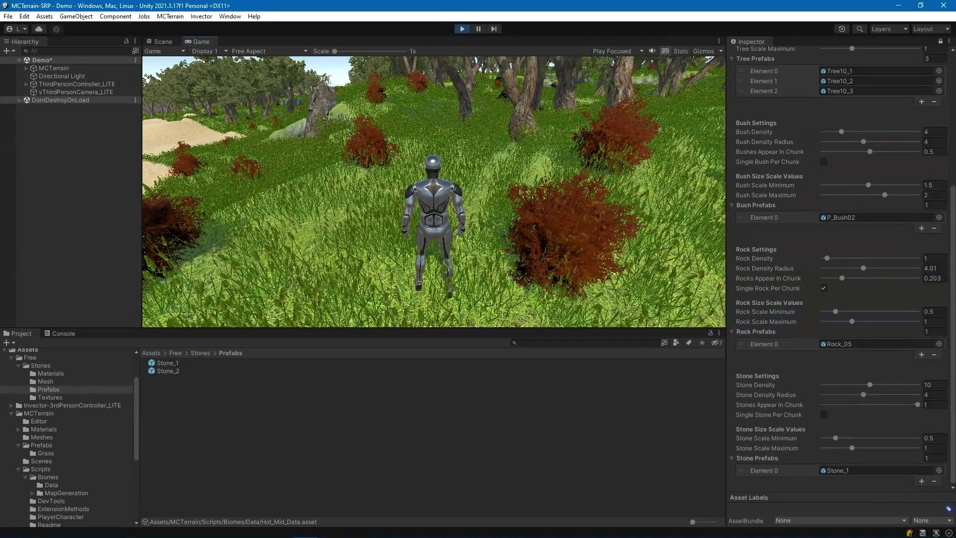
pyautogui.press('w')
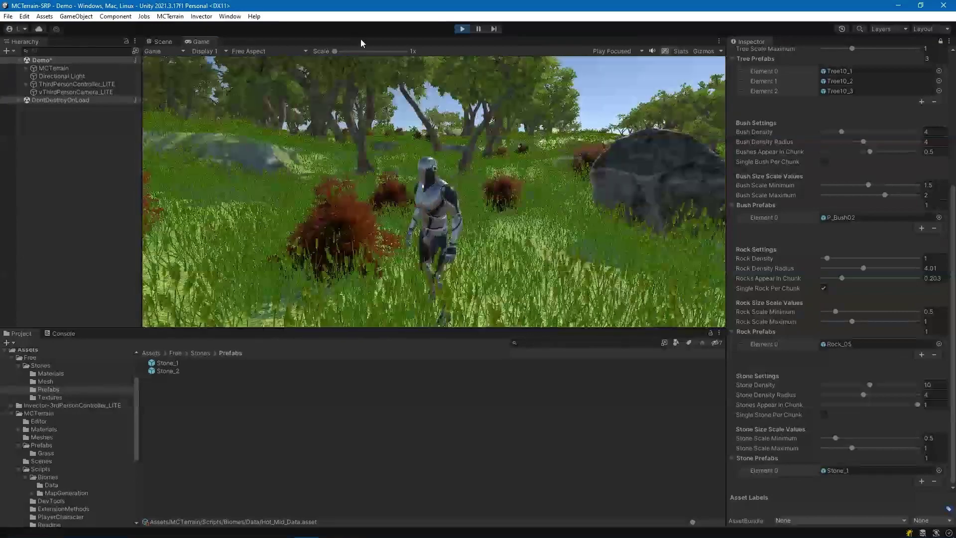
pyautogui.click(461, 29)
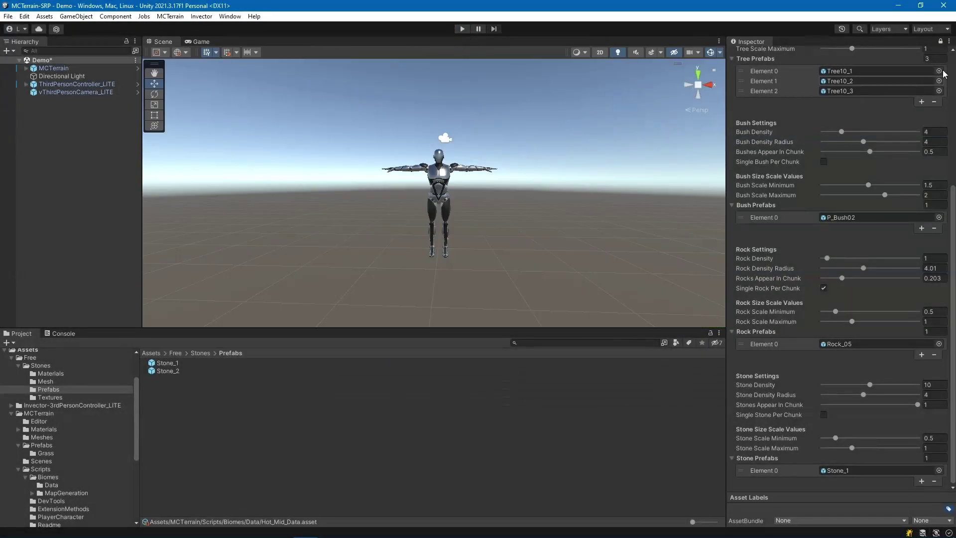
# Step: Unlock the Inspector, load the Hot_Dry_Data biome asset from the Biomes/Data folder, and lock the Inspector on it
pyautogui.click(940, 40)
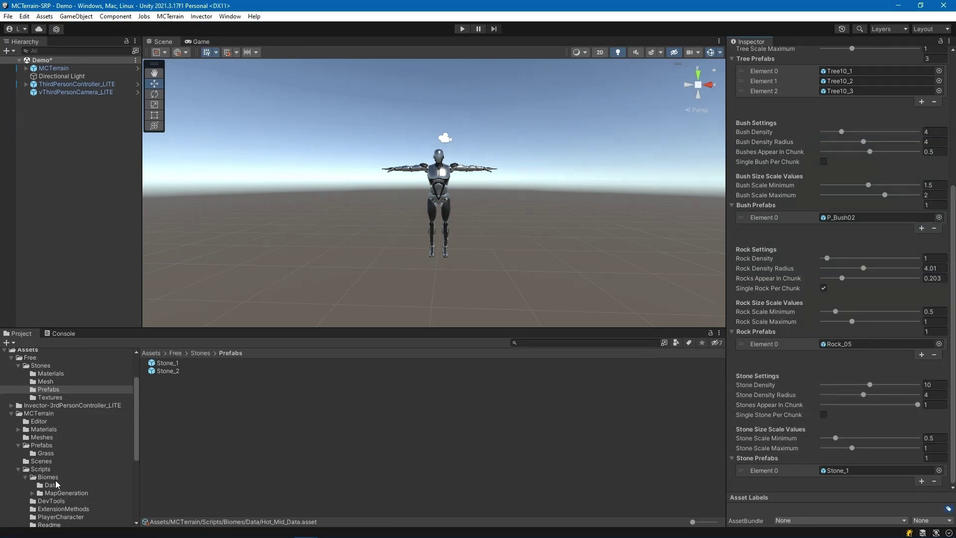
pyautogui.click(52, 485)
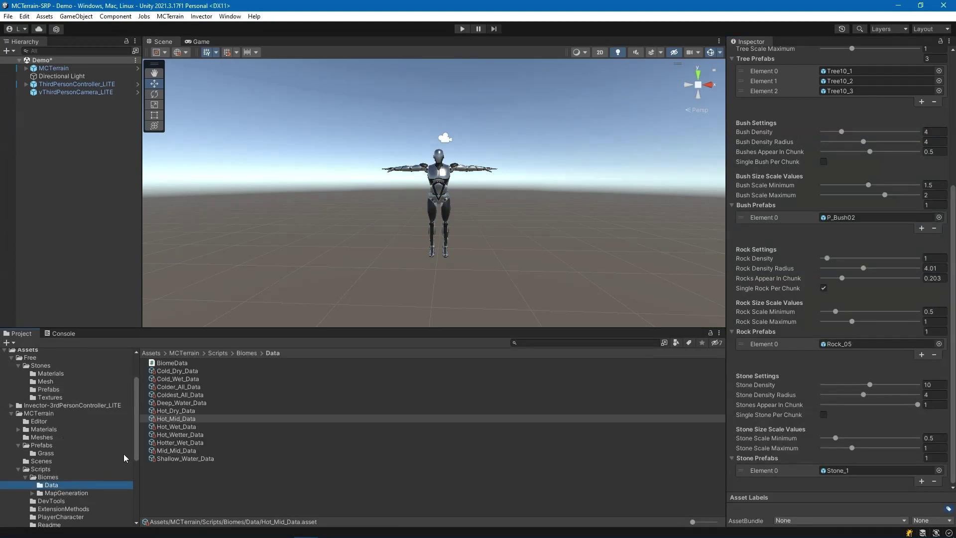
pyautogui.click(189, 411)
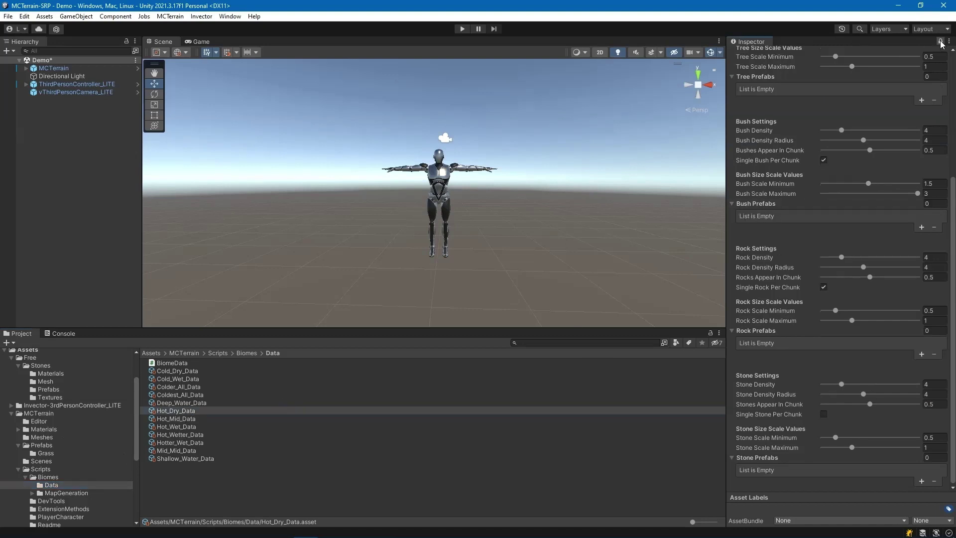
pyautogui.scroll(5, 889, 87)
pyautogui.scroll(1, 889, 87)
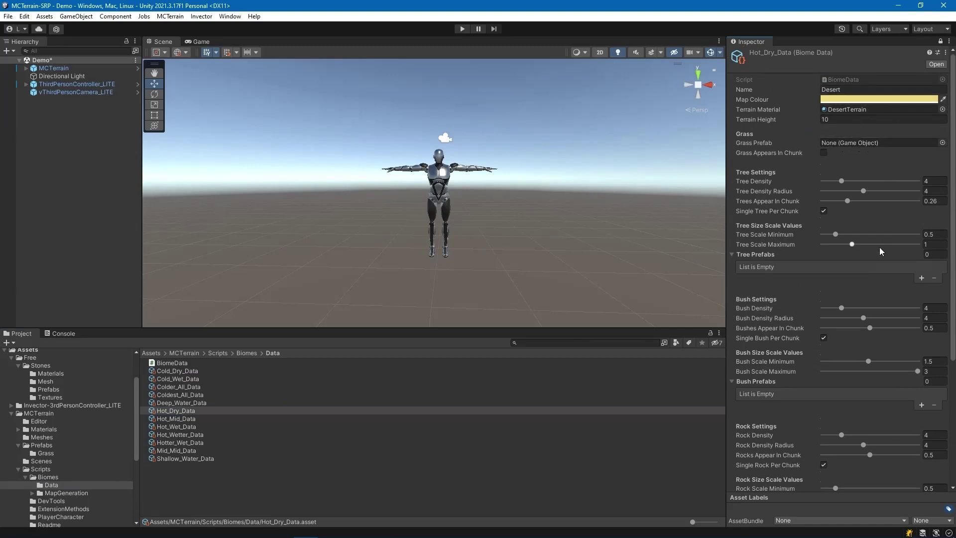
# Step: Add the Palm_1_1 and Palm_1_4 prefabs from PalmTreePack/Prefabs/1 to the Desert biome's Tree Prefabs list
pyautogui.click(921, 278)
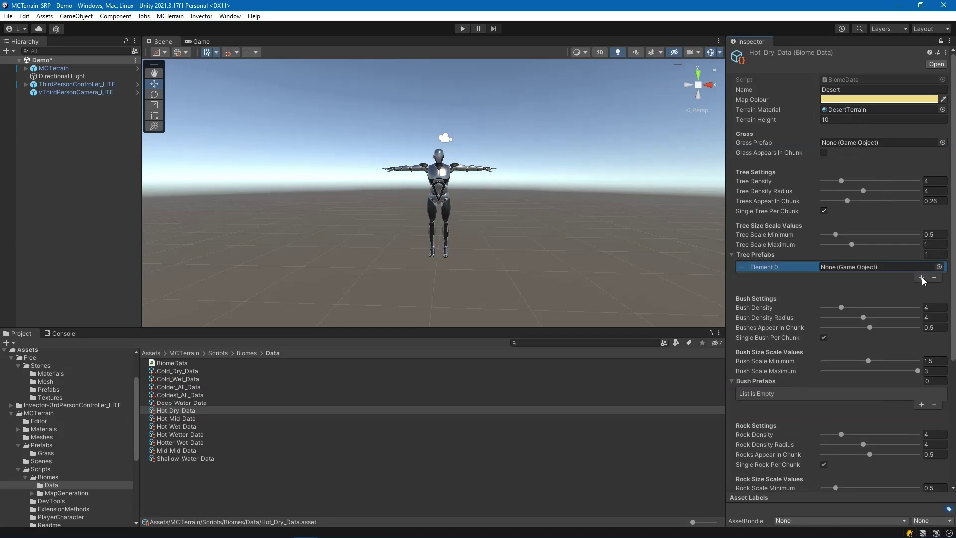
pyautogui.click(921, 277)
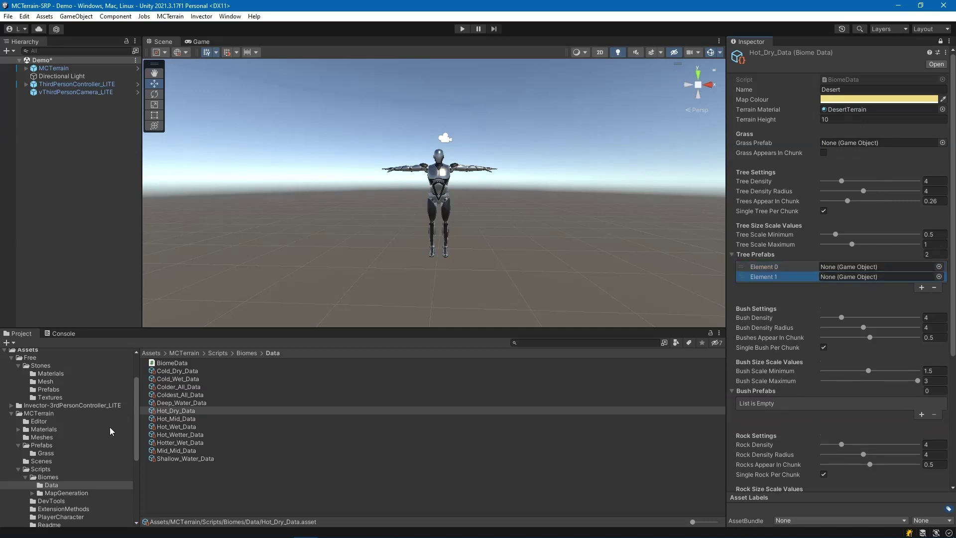
pyautogui.scroll(-3, 48, 451)
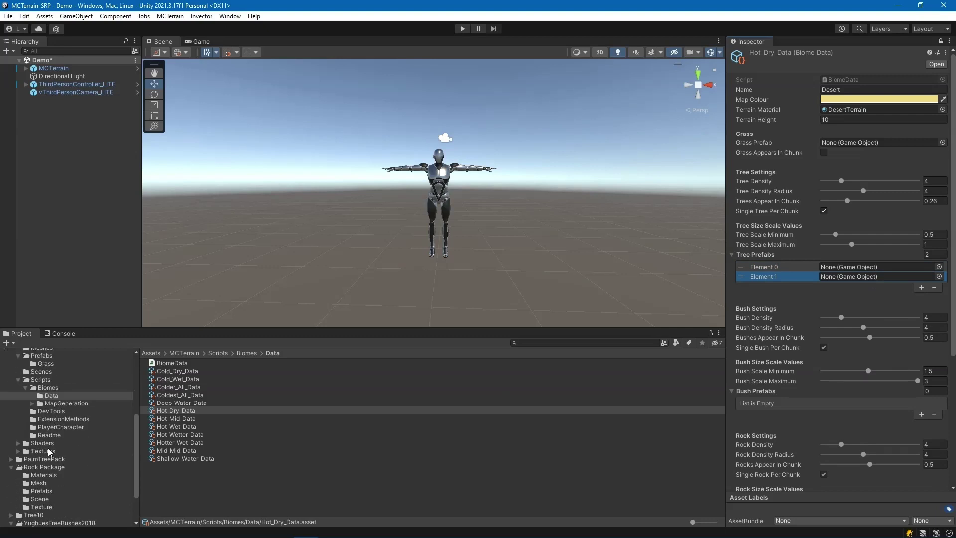
pyautogui.scroll(-2, 48, 451)
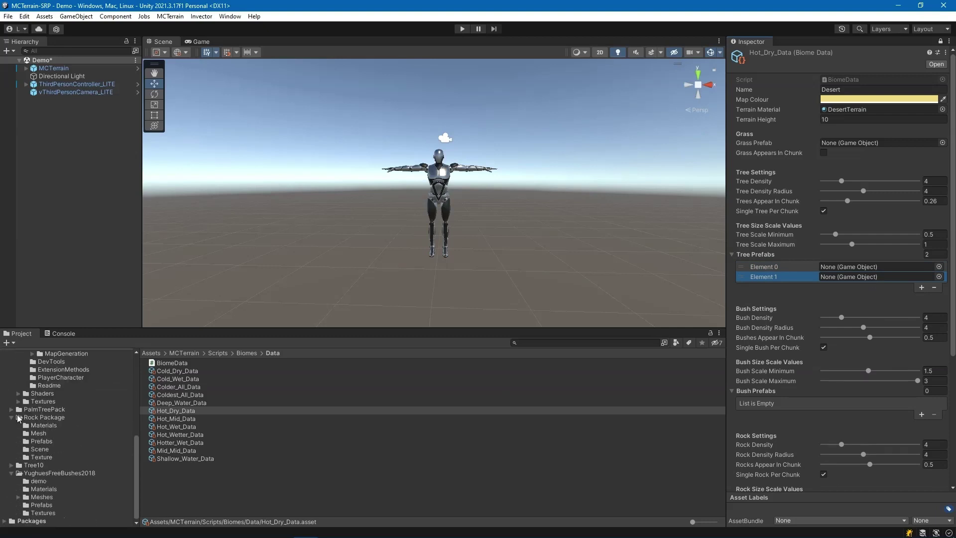
pyautogui.click(12, 410)
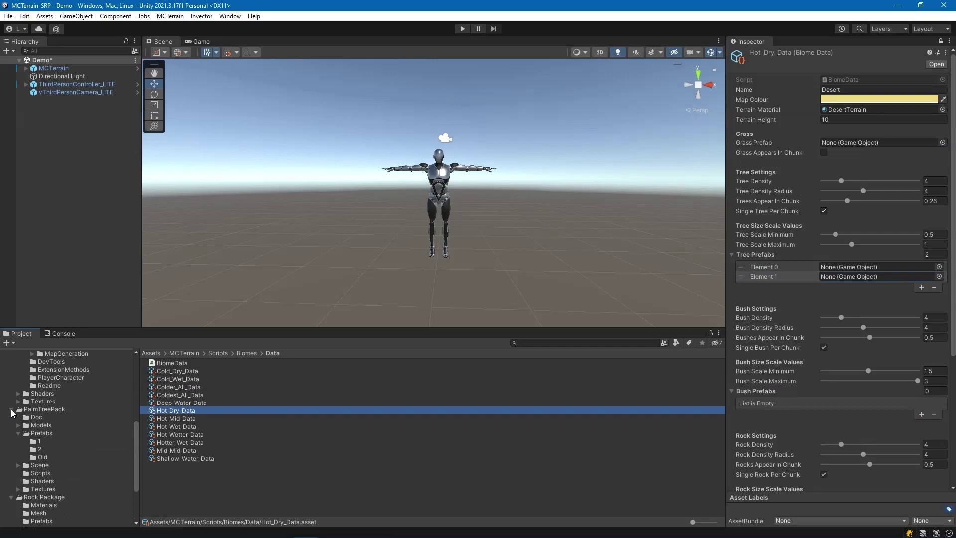
pyautogui.click(43, 442)
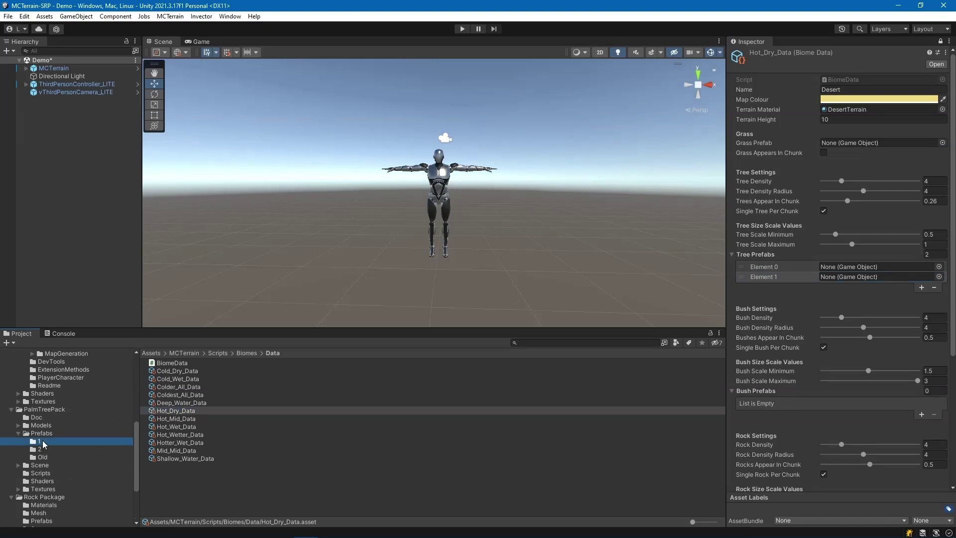
pyautogui.click(196, 364)
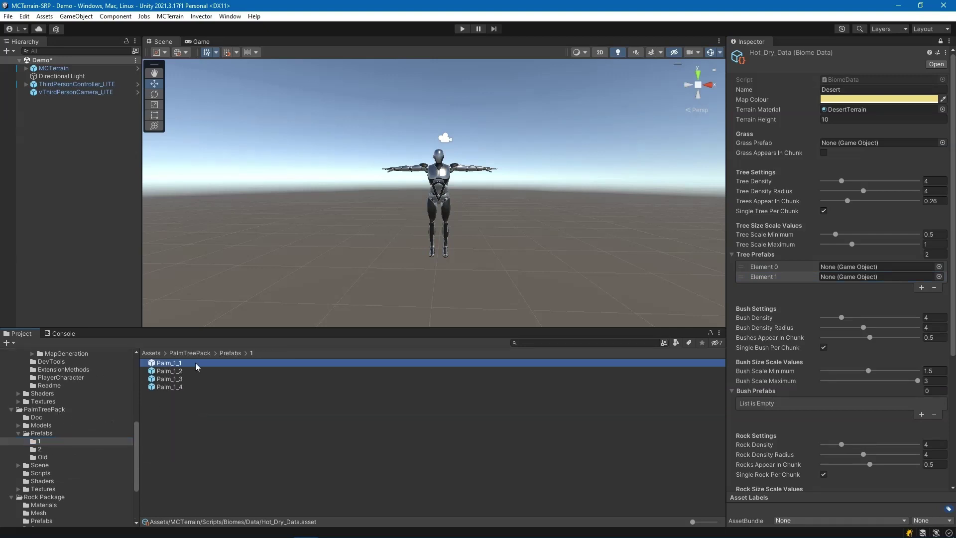
pyautogui.moveTo(196, 364); pyautogui.dragTo(839, 268)
pyautogui.click(168, 389)
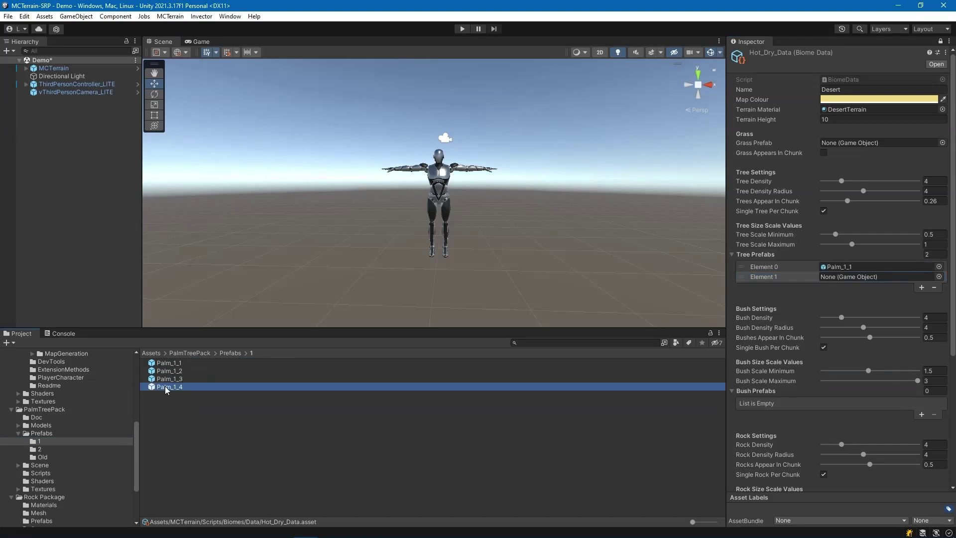
pyautogui.moveTo(167, 389); pyautogui.dragTo(840, 277)
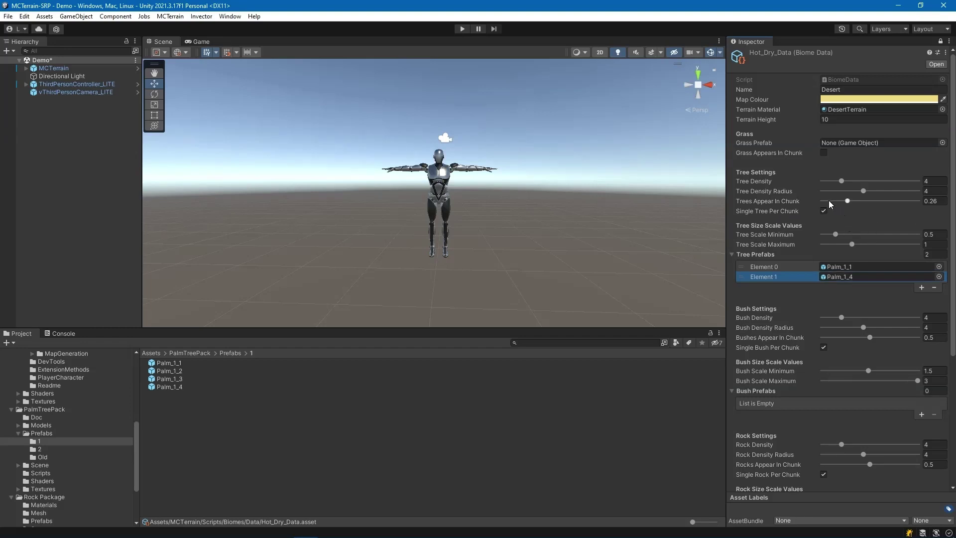
# Step: Set the Desert biome's Trees Appear In Chunk to 0.111 and add P_Bush01 from YughuesFreeBushes2018/Prefabs to its Bush Prefabs list
pyautogui.moveTo(830, 201); pyautogui.dragTo(834, 203)
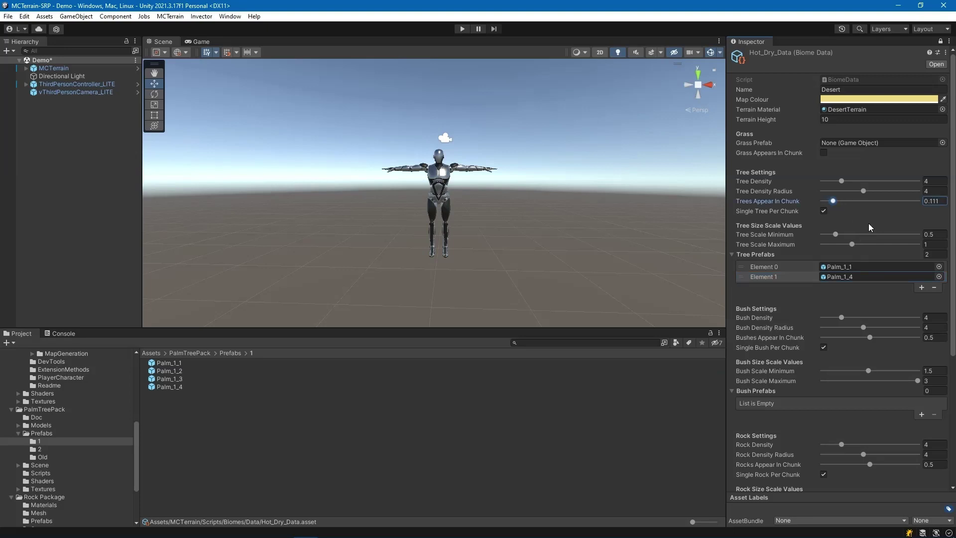
pyautogui.scroll(-4, 865, 291)
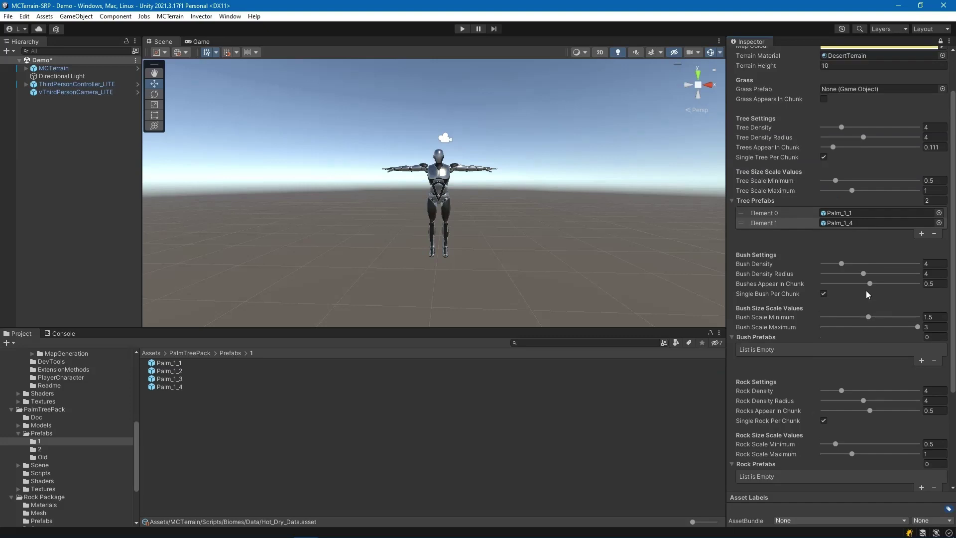
pyautogui.scroll(-1, 866, 294)
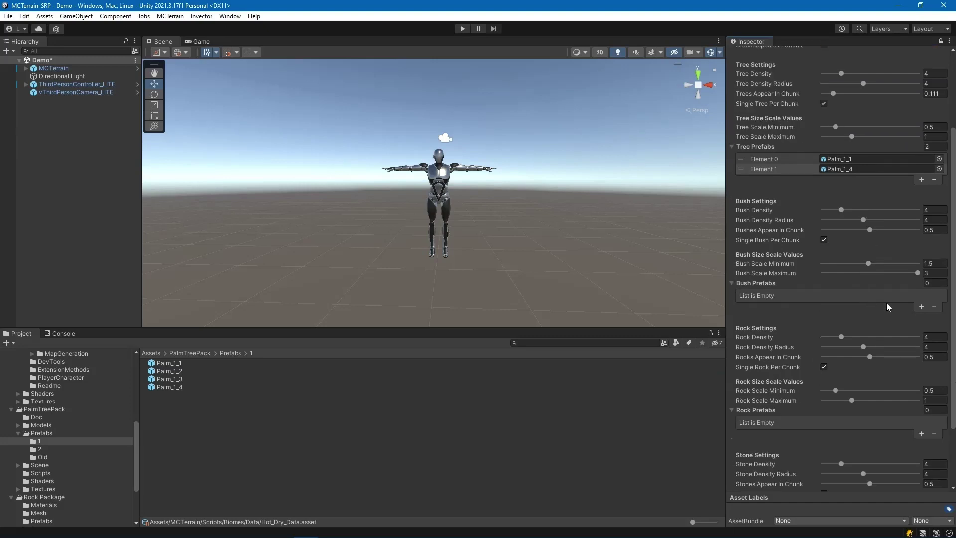
pyautogui.click(921, 306)
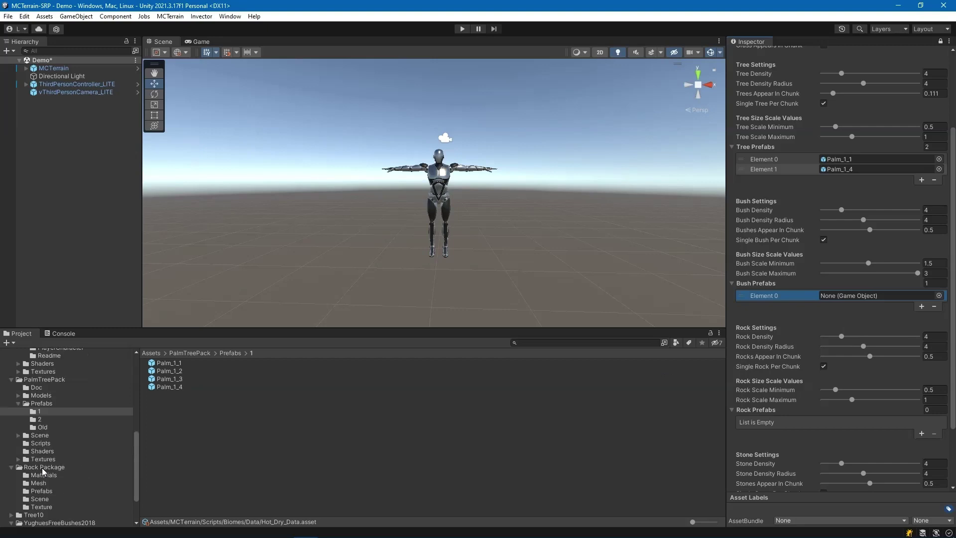
pyautogui.scroll(-2, 43, 470)
pyautogui.scroll(-1, 43, 470)
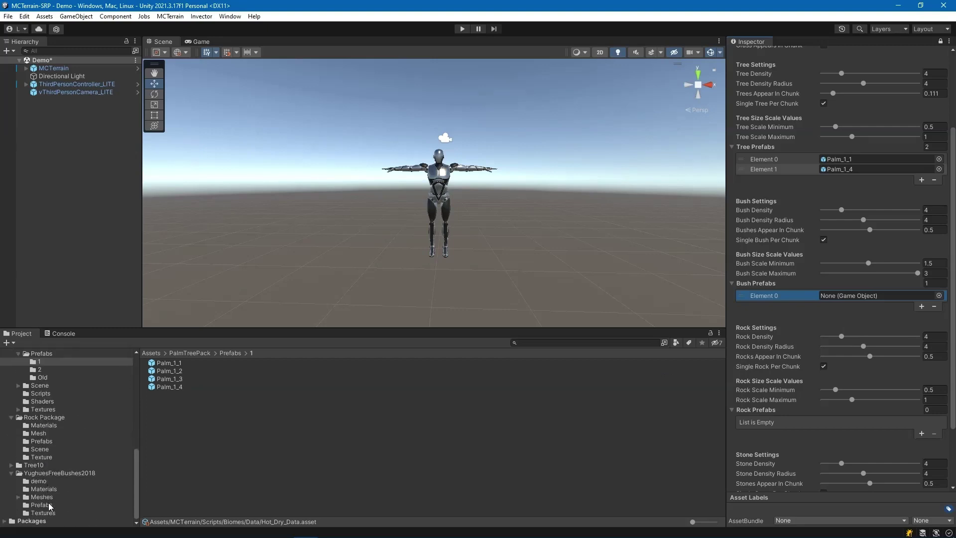
pyautogui.click(48, 505)
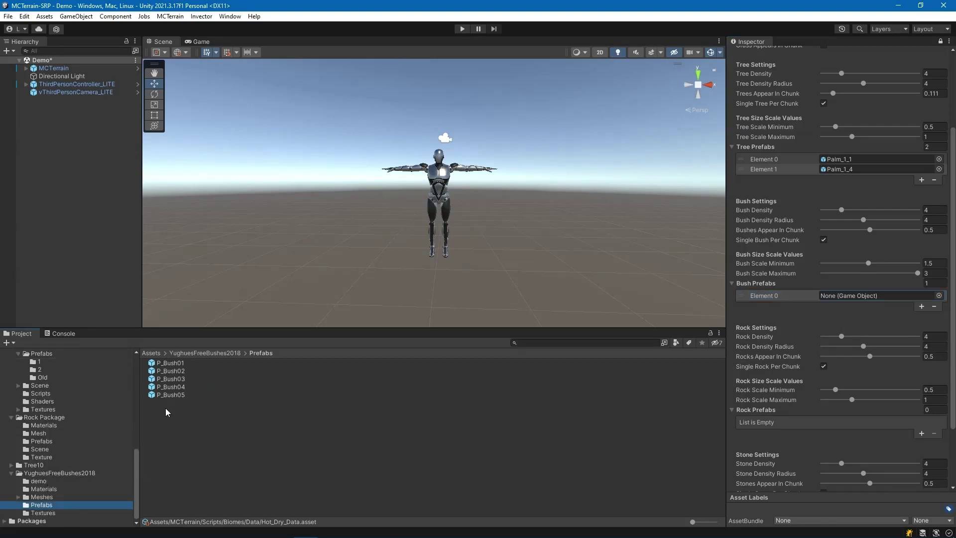
pyautogui.click(167, 367)
pyautogui.moveTo(167, 367); pyautogui.dragTo(832, 296)
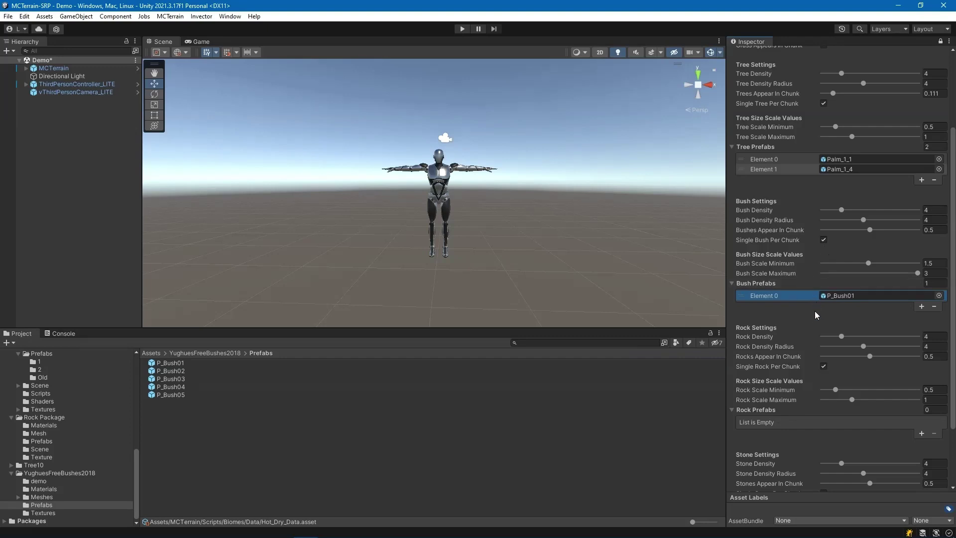
# Step: Add the Rock_05 prefab from the Rock Package/Prefabs folder to the Desert biome's Rock Prefabs list
pyautogui.scroll(-4, 814, 315)
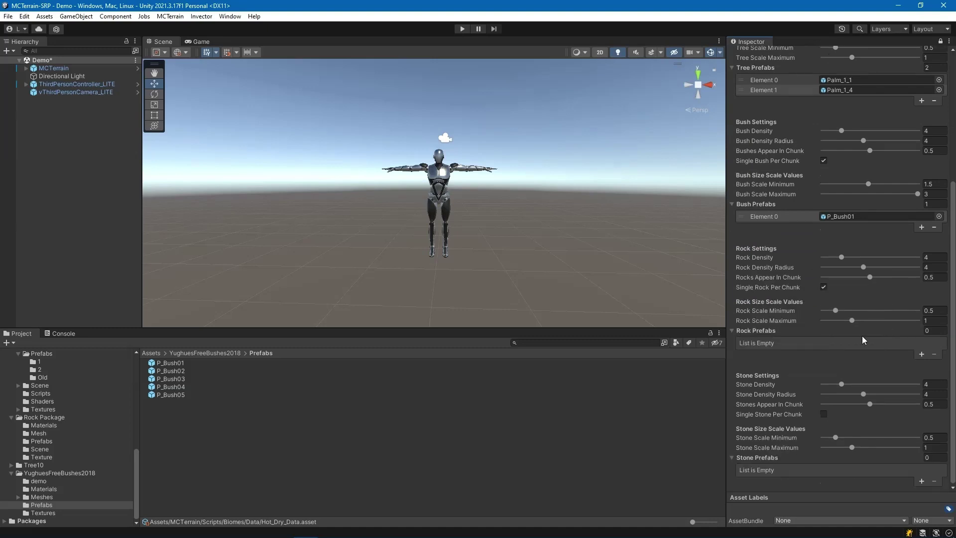
pyautogui.click(921, 354)
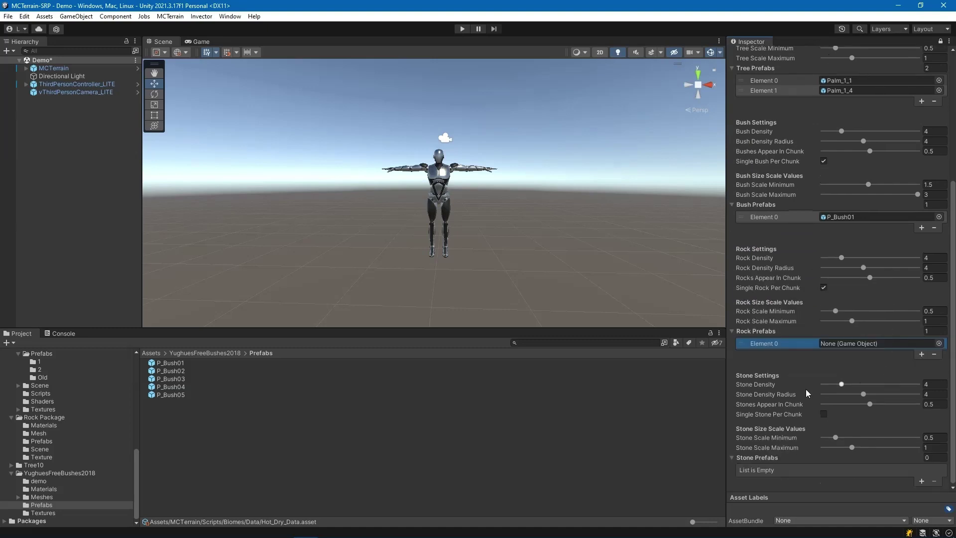
pyautogui.click(40, 441)
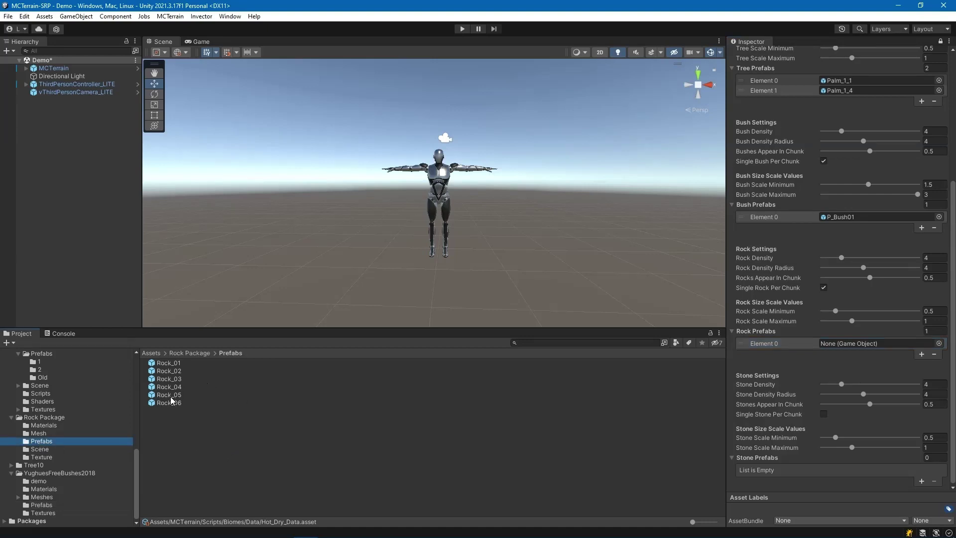
pyautogui.moveTo(170, 396); pyautogui.dragTo(831, 345)
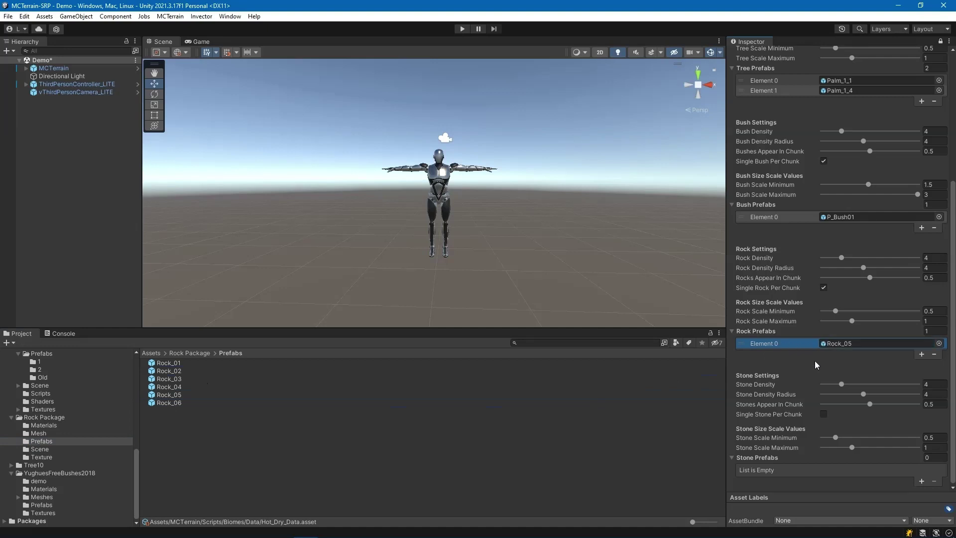
# Step: Add the Stone_2 prefab from the Free/Stones/Prefabs folder to the Desert biome's Stone Prefabs list
pyautogui.click(921, 481)
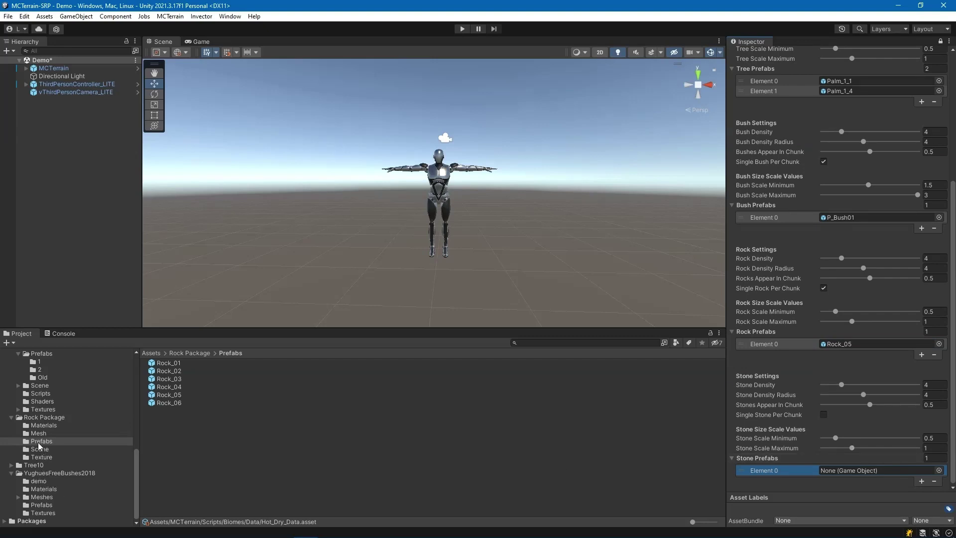
pyautogui.scroll(10, 46, 419)
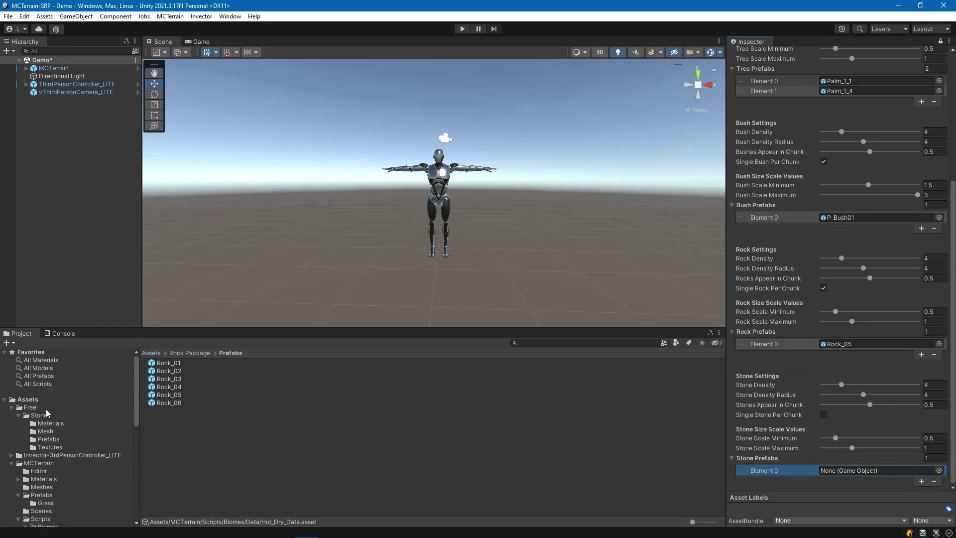
pyautogui.click(43, 439)
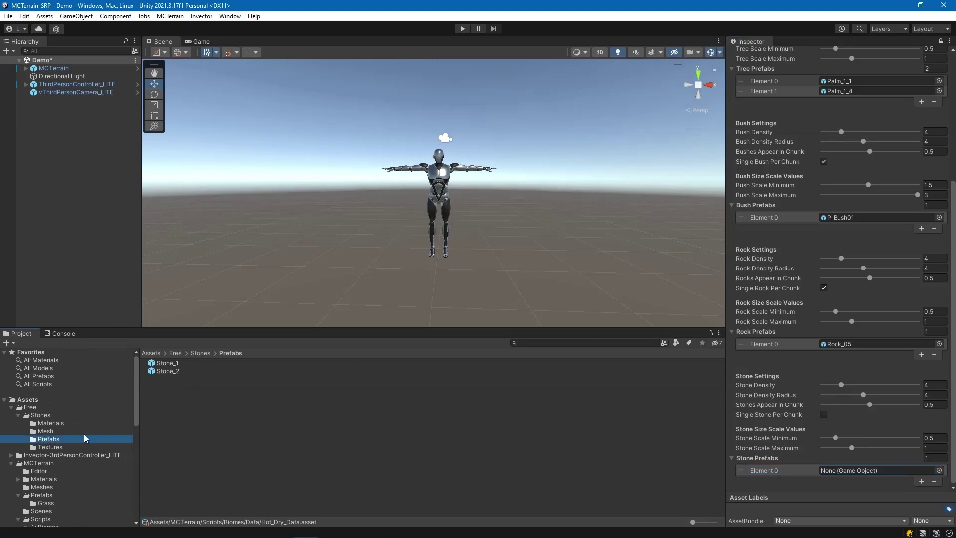
pyautogui.moveTo(163, 370); pyautogui.dragTo(844, 476)
# Step: Play-test the scene by running the character out of the grassland and through the Desert to check its palms, bushes, rocks and stones
pyautogui.click(462, 29)
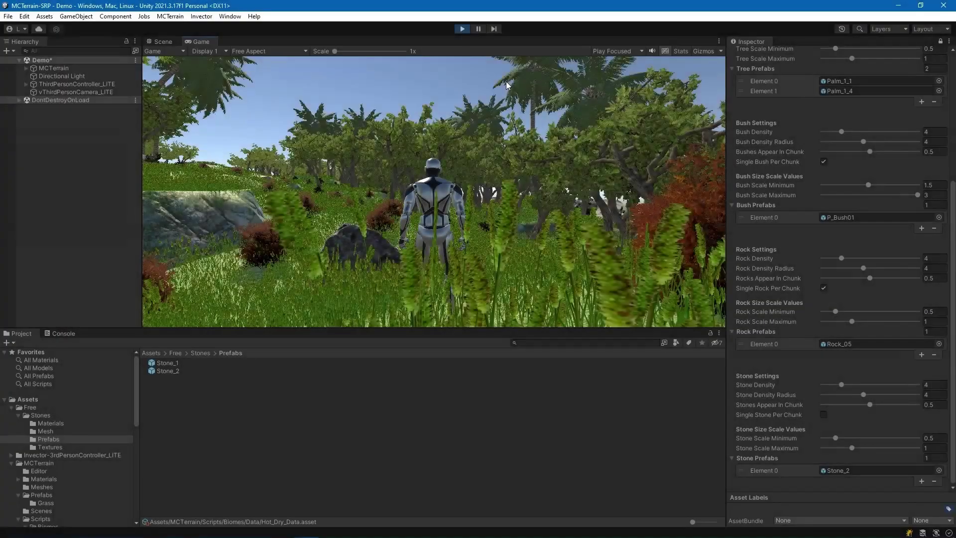
pyautogui.press('w')
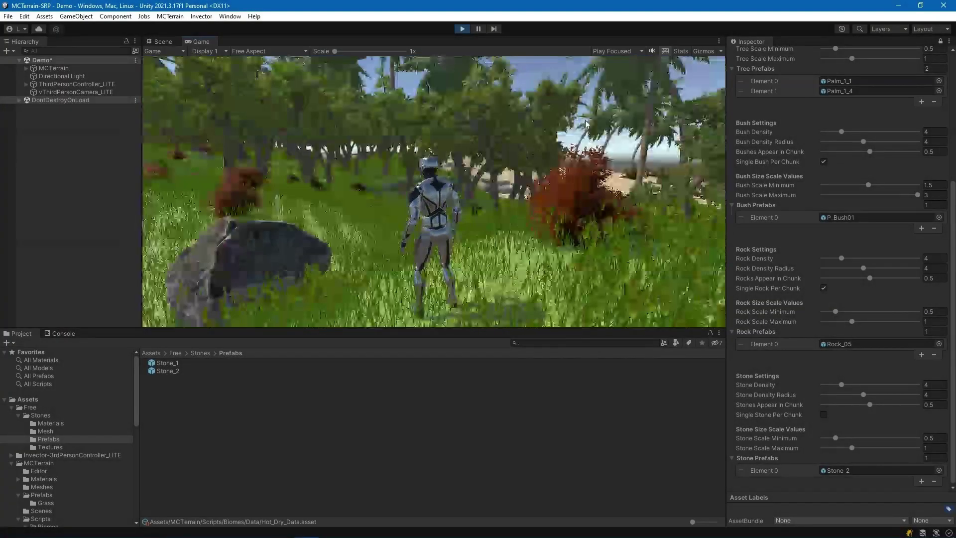
pyautogui.press('w')
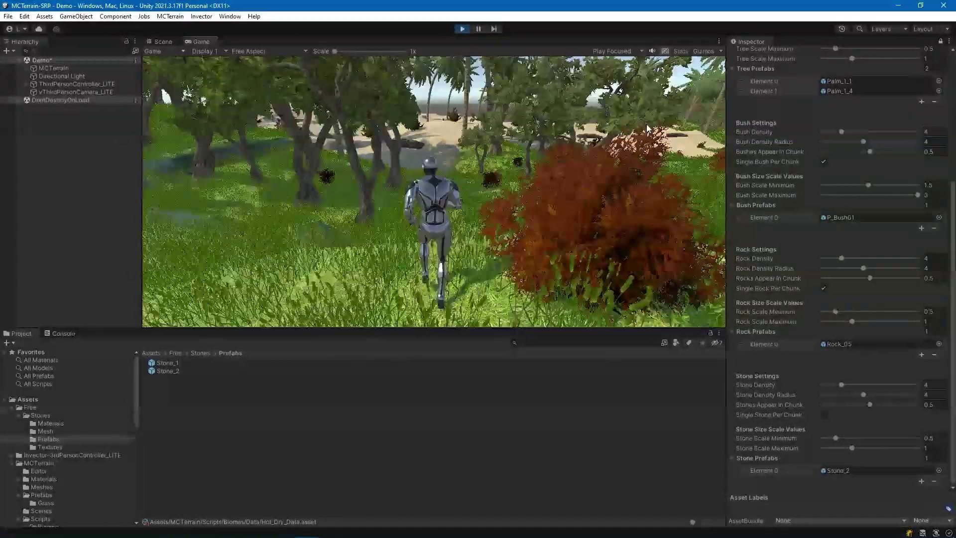
pyautogui.press('w')
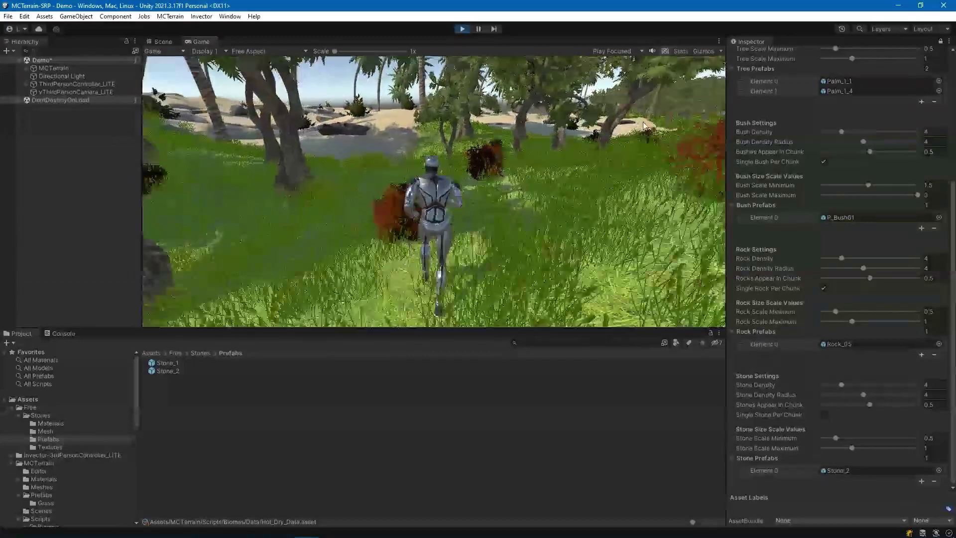
pyautogui.press('w')
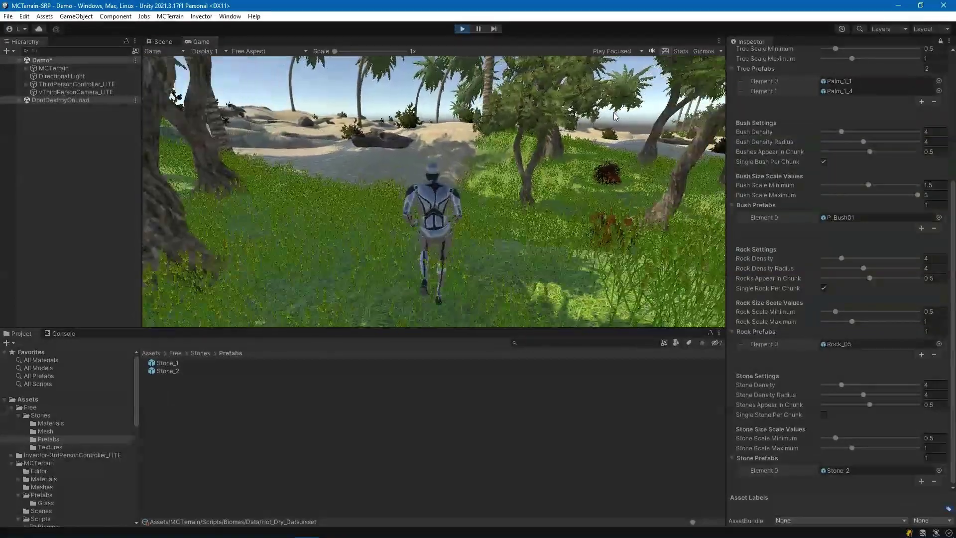
pyautogui.press('w')
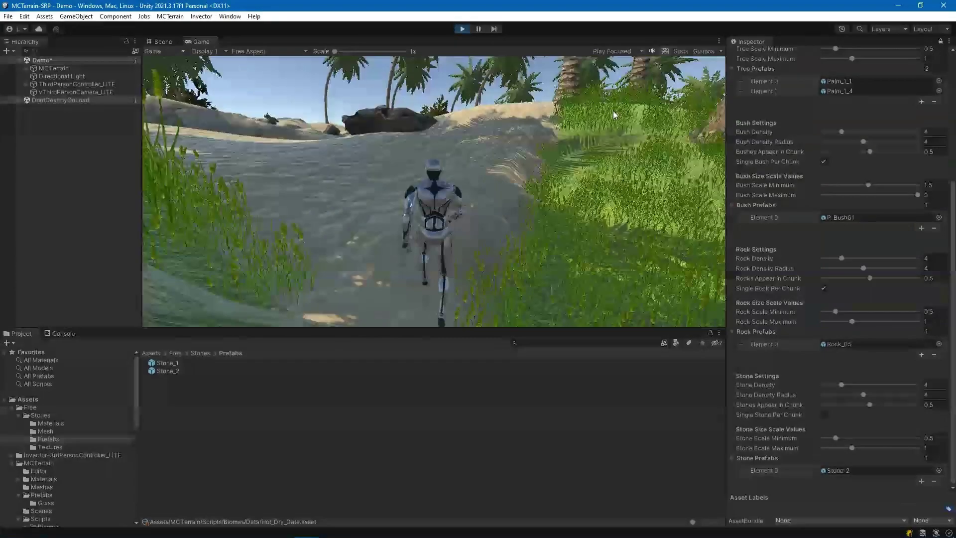
pyautogui.press('w')
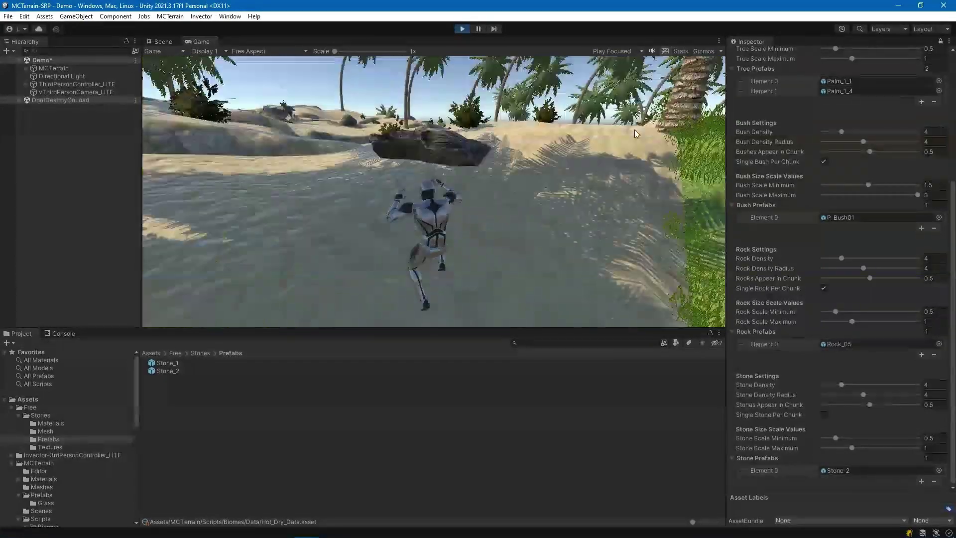
pyautogui.press('w')
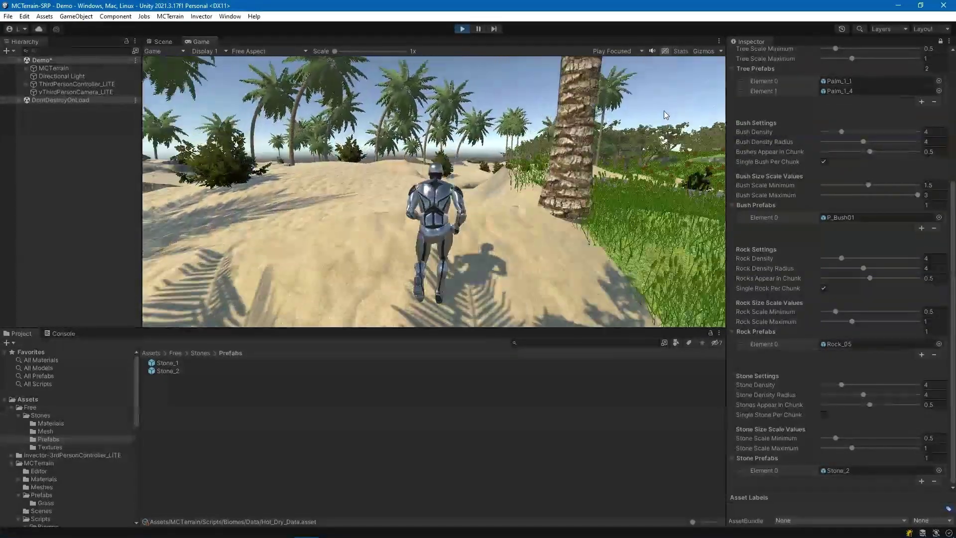
pyautogui.press('w')
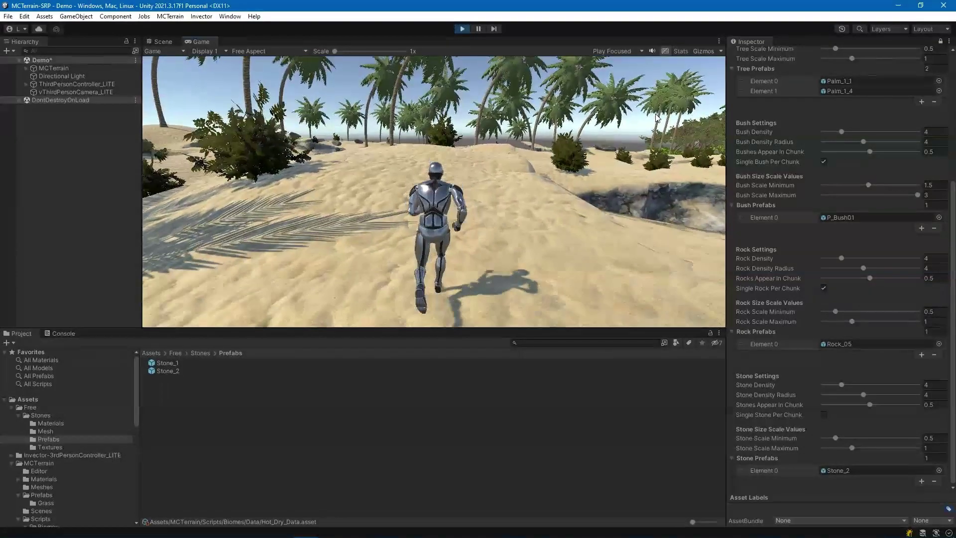
pyautogui.press('w')
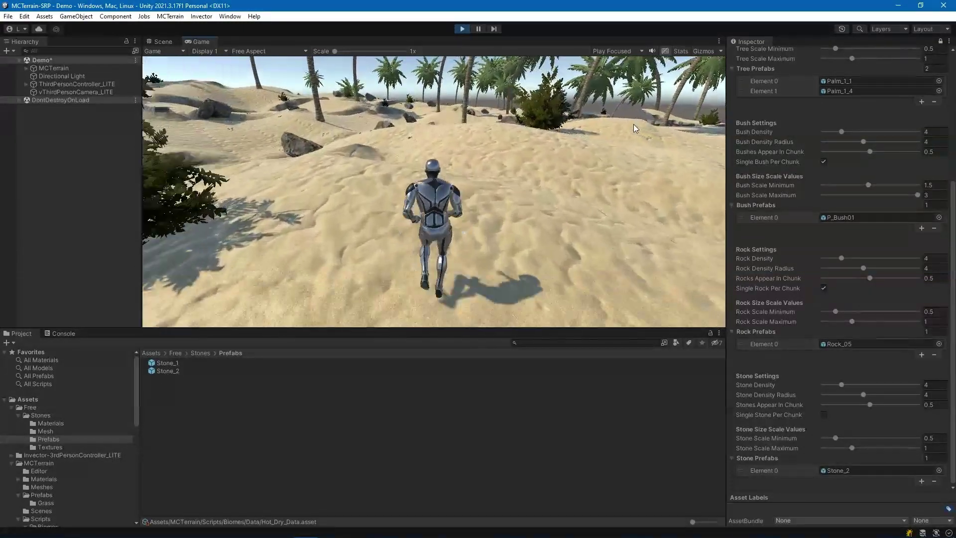
pyautogui.press('w')
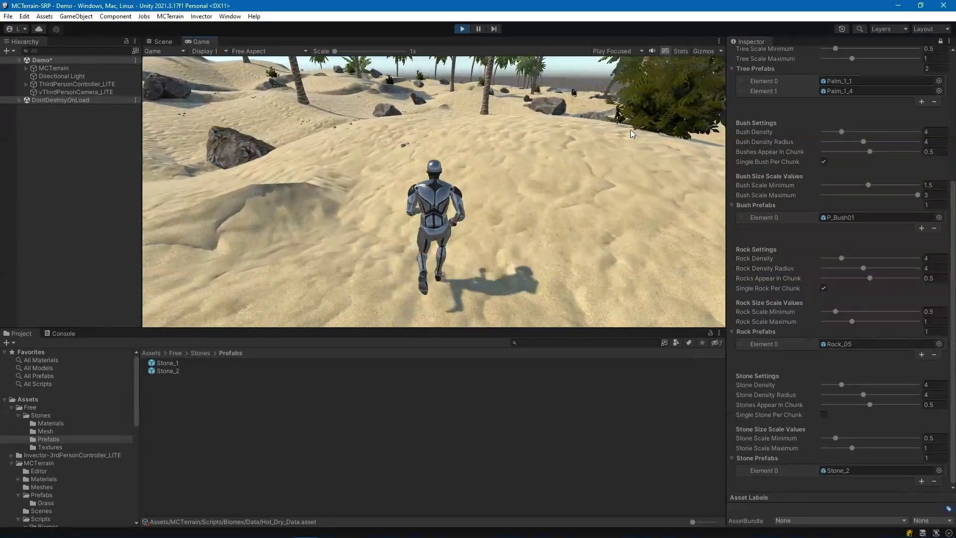
pyautogui.press('w')
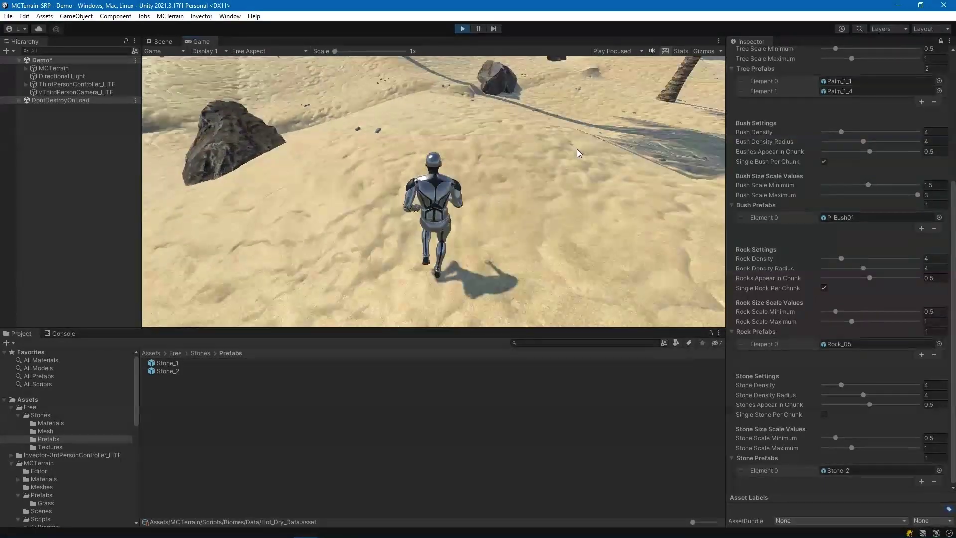
pyautogui.press('w')
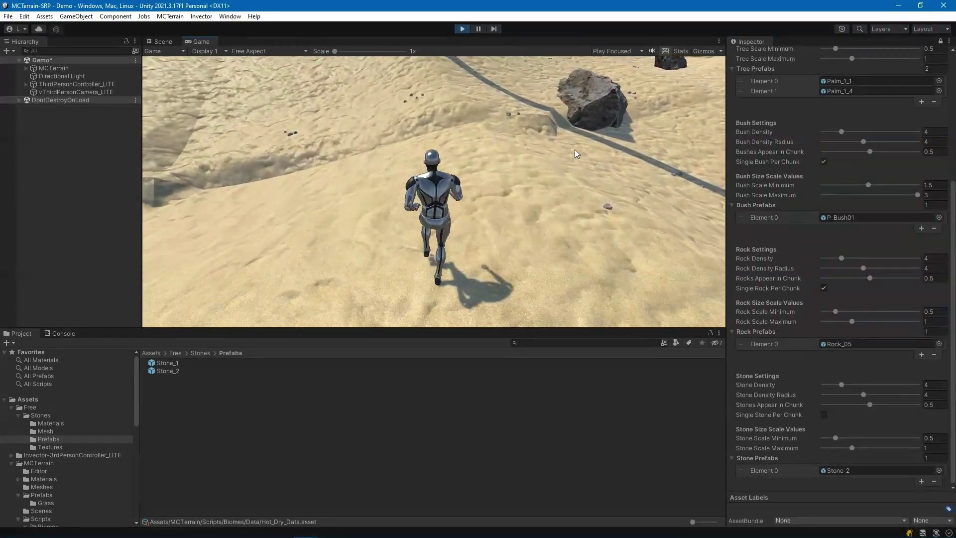
pyautogui.press('w')
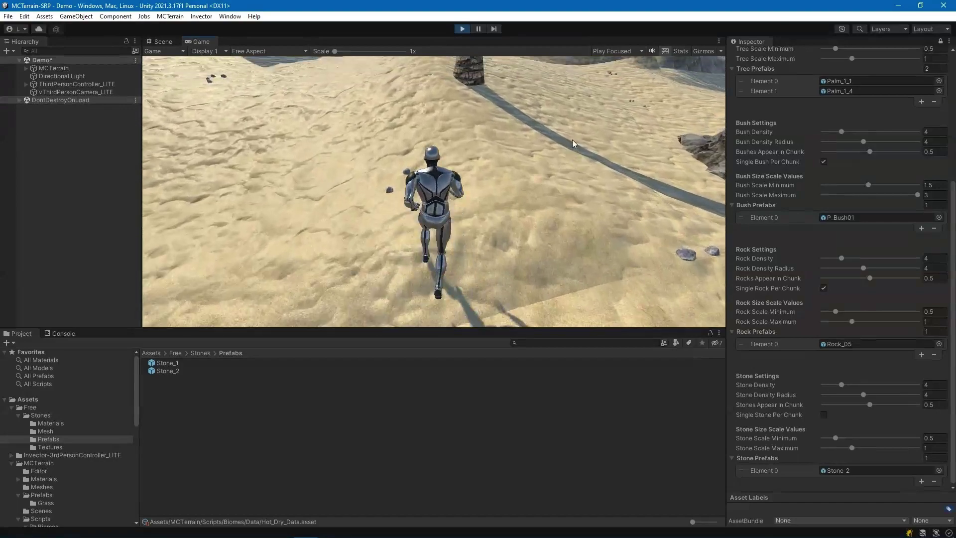
pyautogui.press('w')
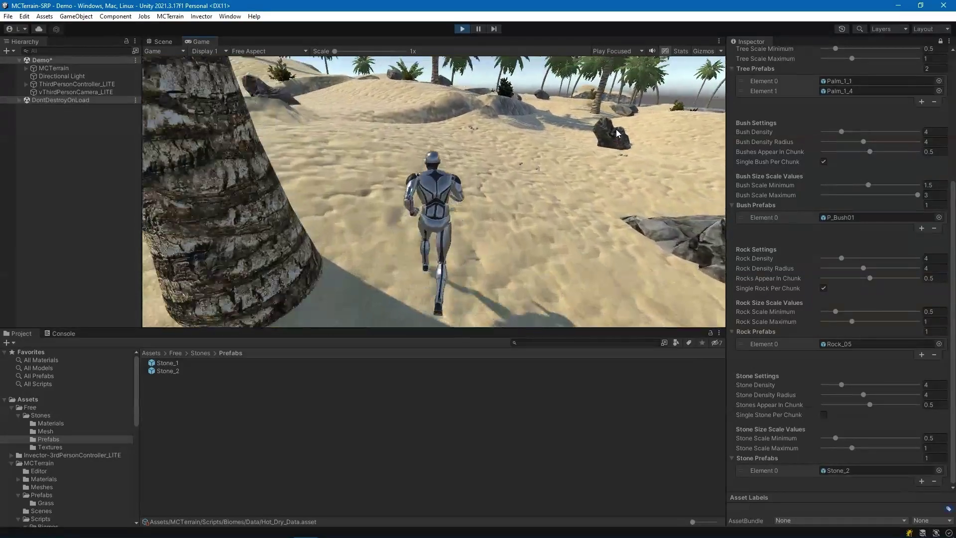
pyautogui.press('w')
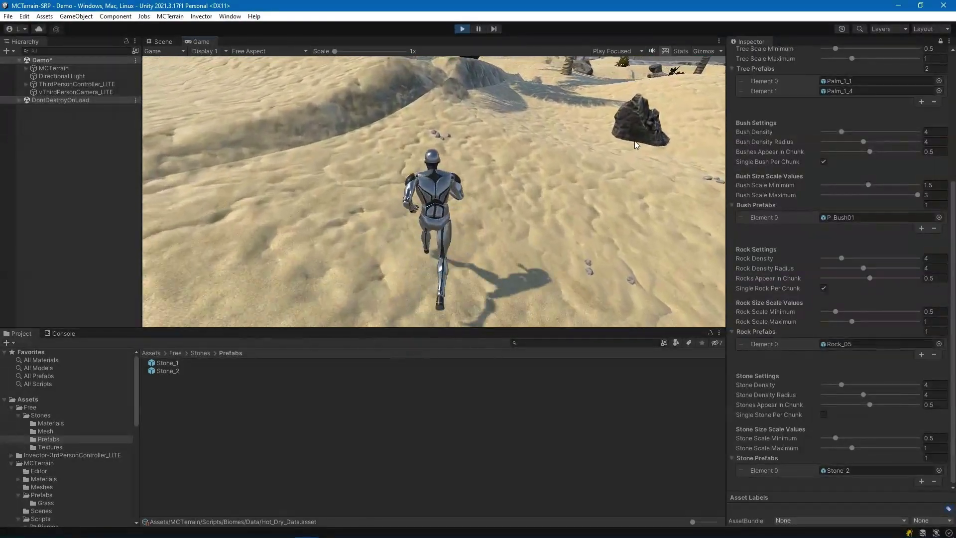
pyautogui.press('w')
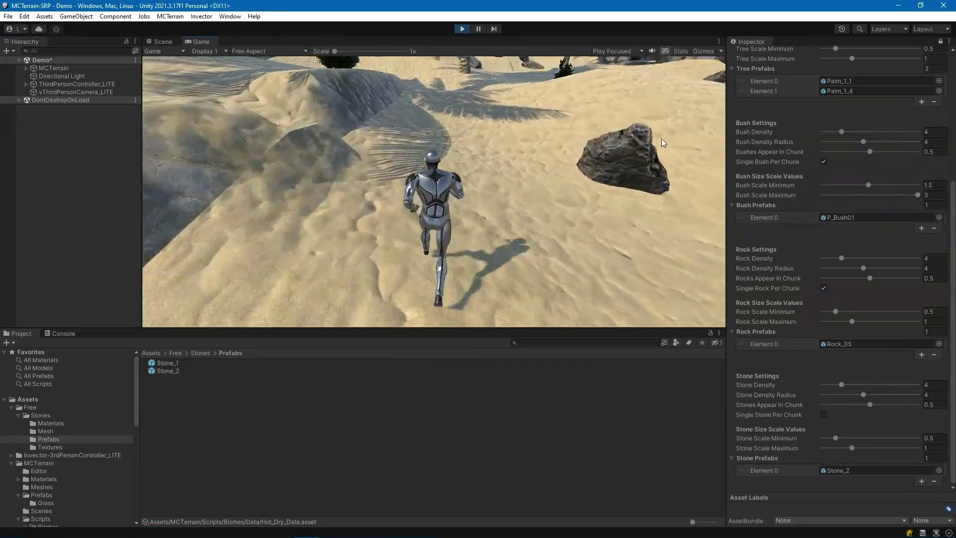
pyautogui.press('w')
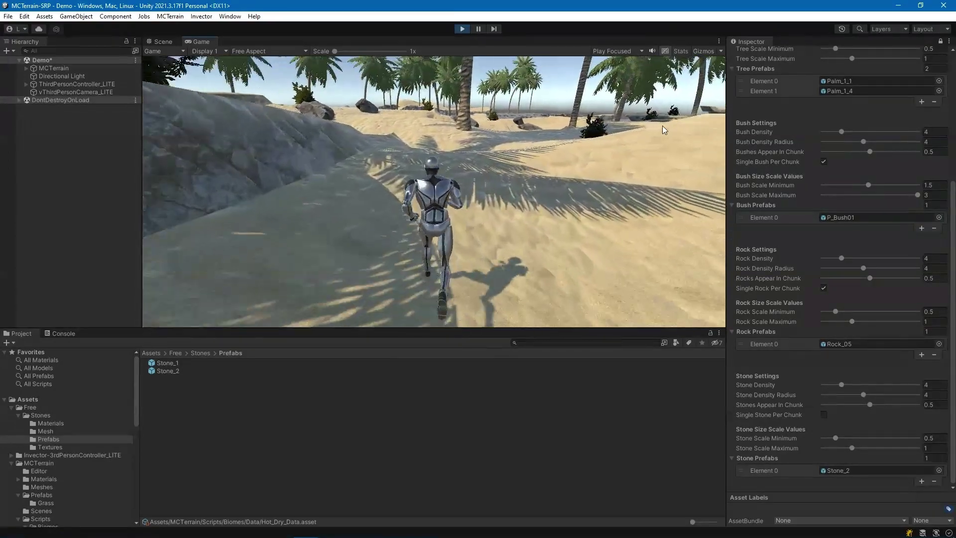
pyautogui.press('w')
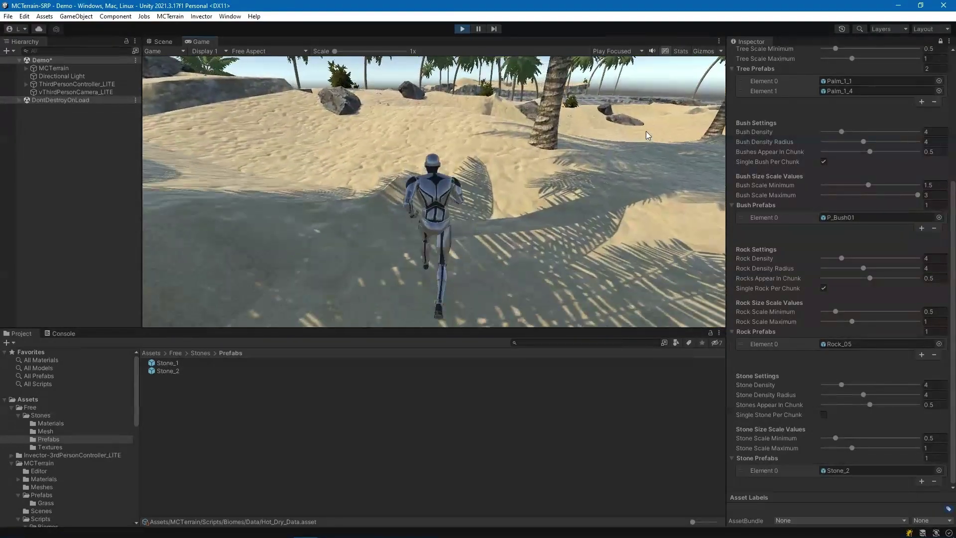
pyautogui.press('w')
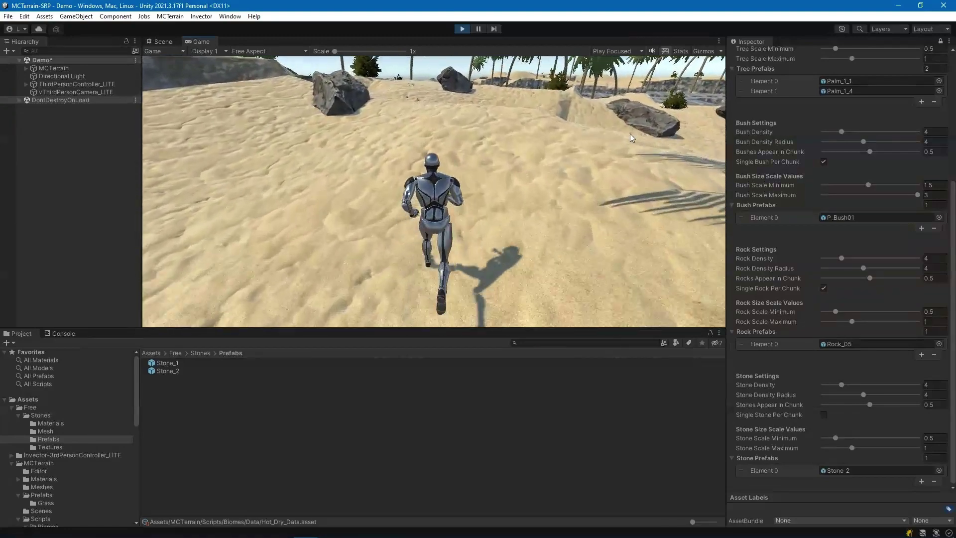
pyautogui.press('w')
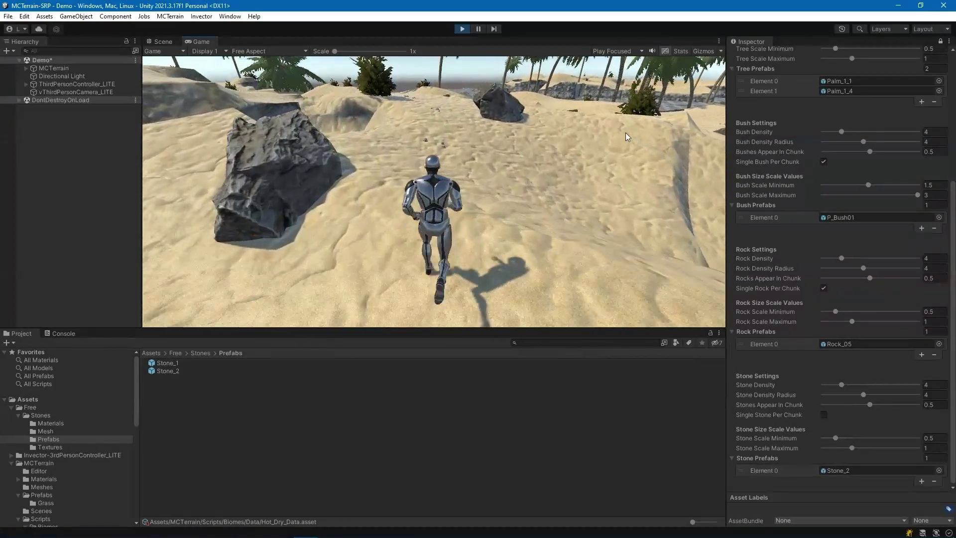
pyautogui.press('w')
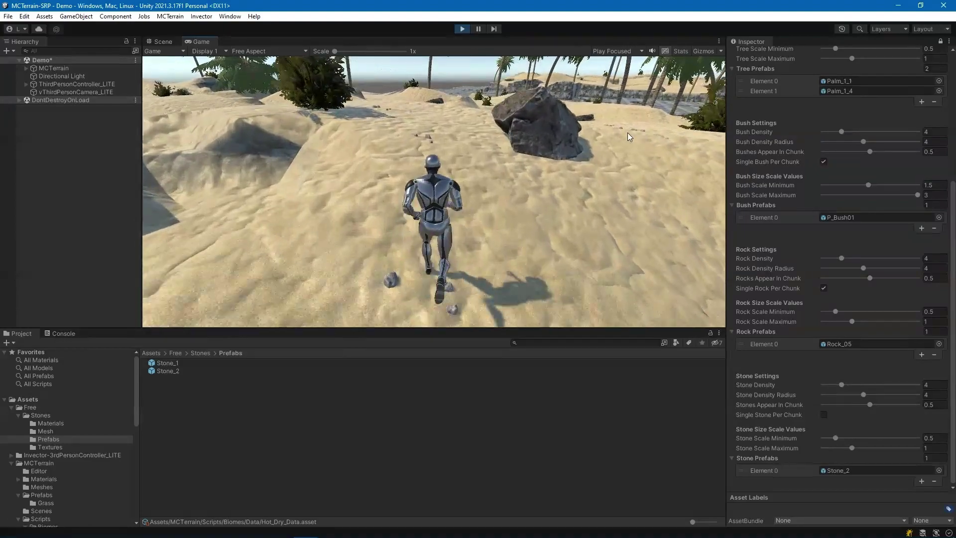
pyautogui.press('w')
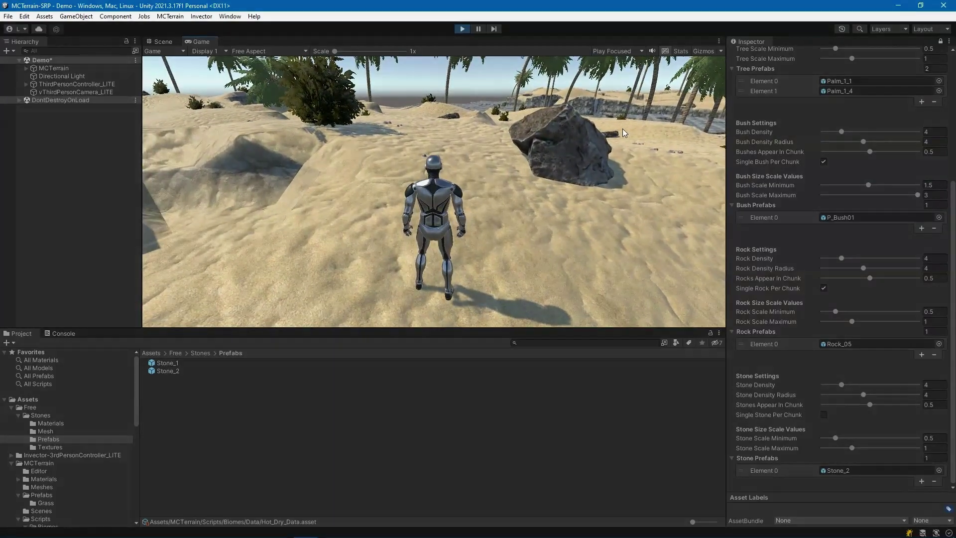